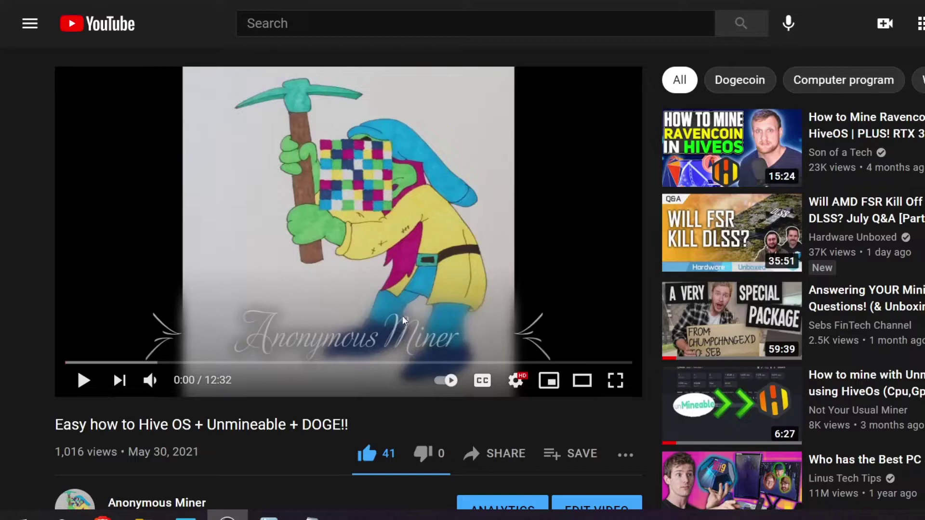
# Step: Read the description and viewer comments below the Hive OS and Unmineable DOGE video
pyautogui.scroll(-3, 350, 323)
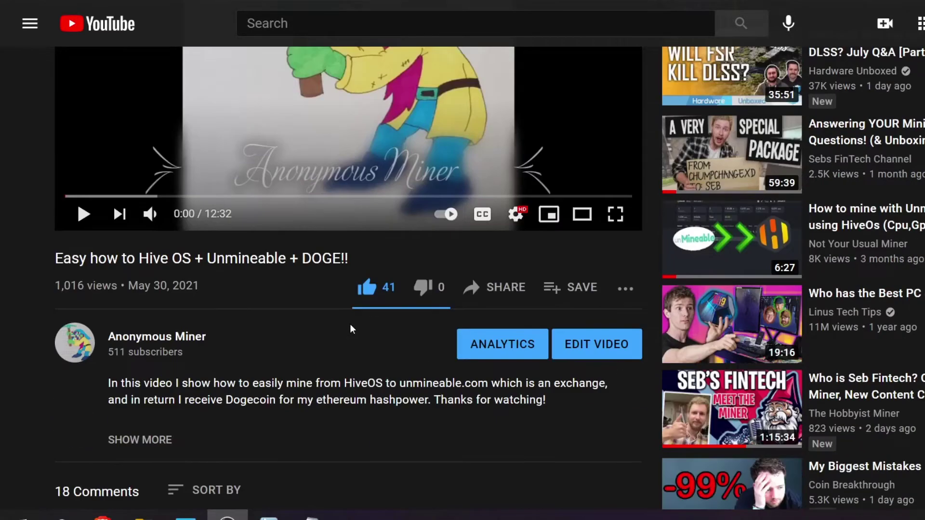
pyautogui.scroll(-5, 350, 324)
pyautogui.scroll(-2, 350, 329)
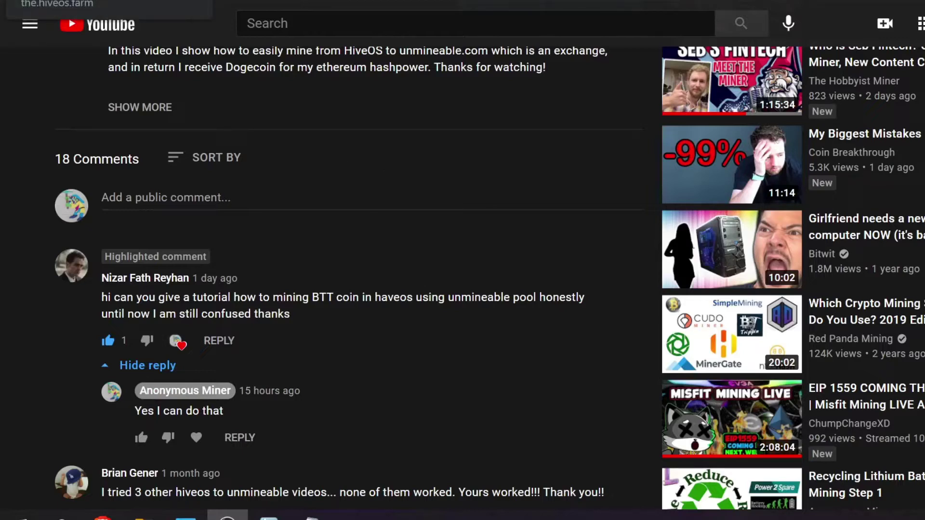
# Step: Switch to the unMineable BTT page and examine the Kawpow pool details, user format and setup guides
pyautogui.hotkey('alt', 'Tab')
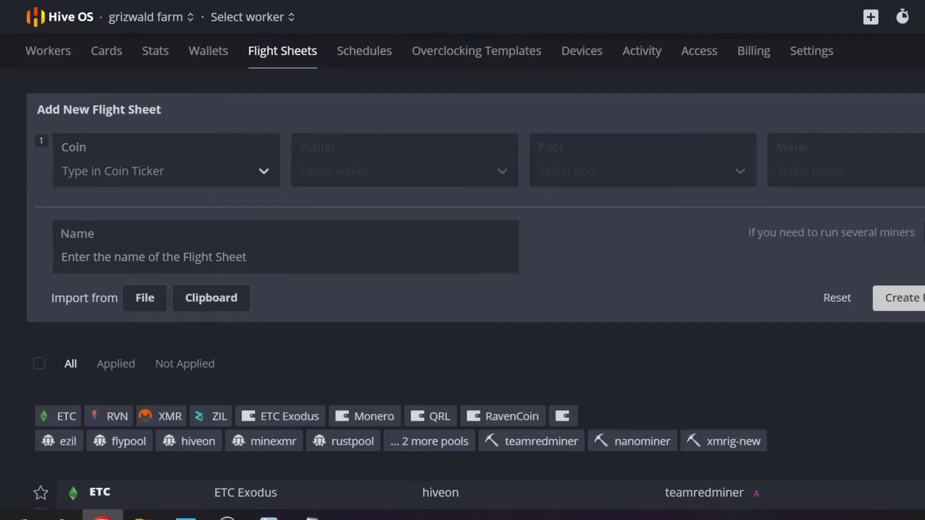
pyautogui.click(366, 1)
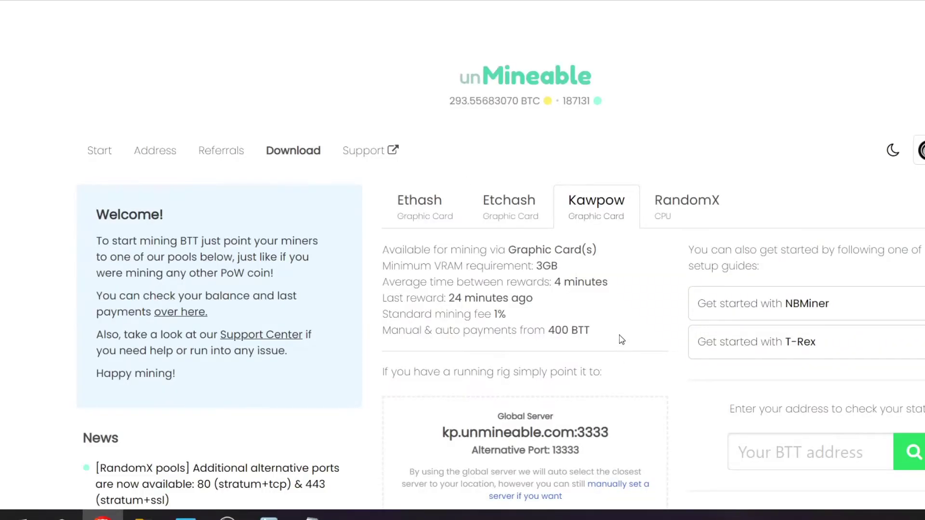
pyautogui.scroll(-3, 623, 344)
pyautogui.scroll(3, 615, 331)
pyautogui.scroll(-3, 642, 381)
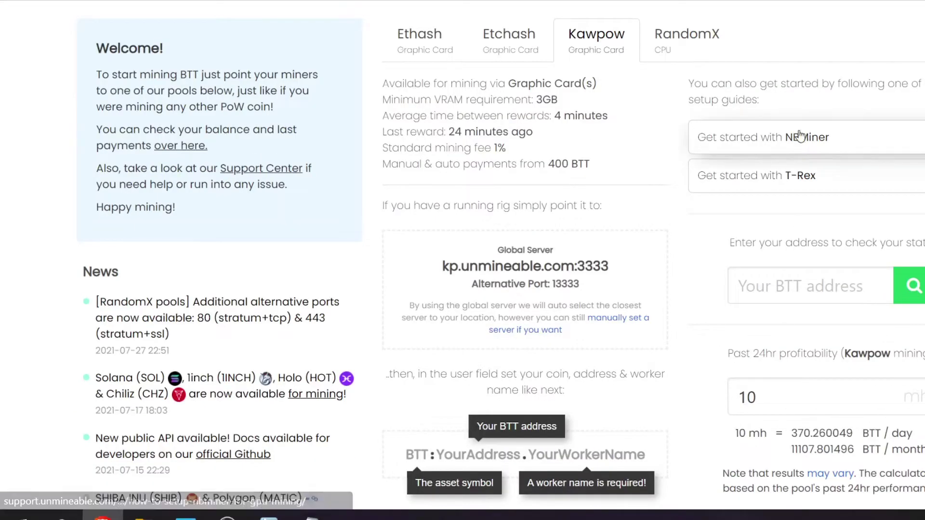
pyautogui.scroll(-2, 694, 145)
pyautogui.scroll(5, 688, 222)
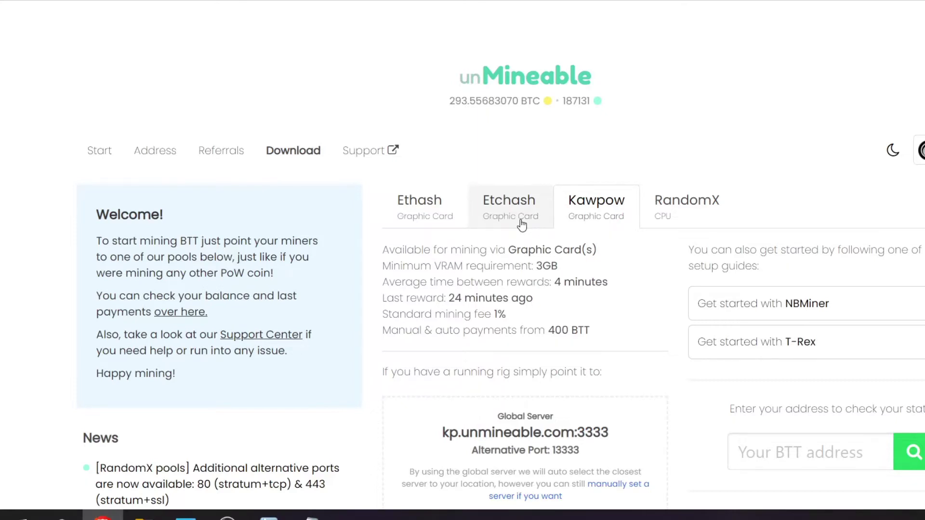
# Step: Check the daily and monthly BTT earnings for 10 mh in the Kawpow profitability calculator
pyautogui.scroll(-5, 759, 308)
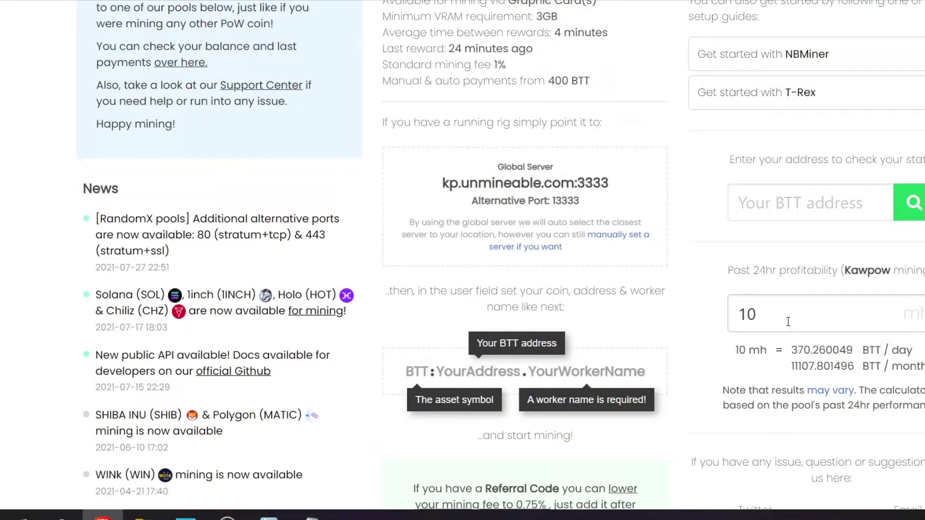
pyautogui.moveTo(767, 317); pyautogui.dragTo(717, 323)
pyautogui.write('10')
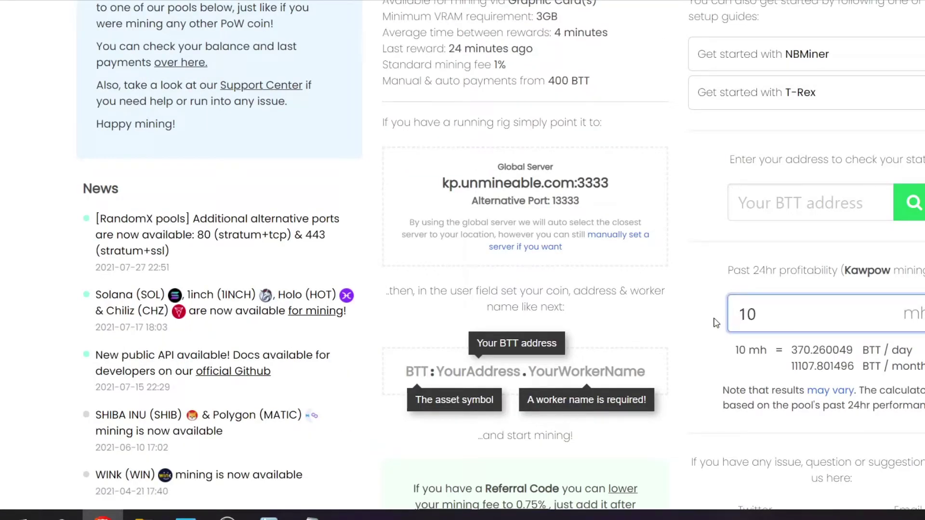
pyautogui.click(771, 352)
pyautogui.moveTo(789, 356); pyautogui.dragTo(813, 355)
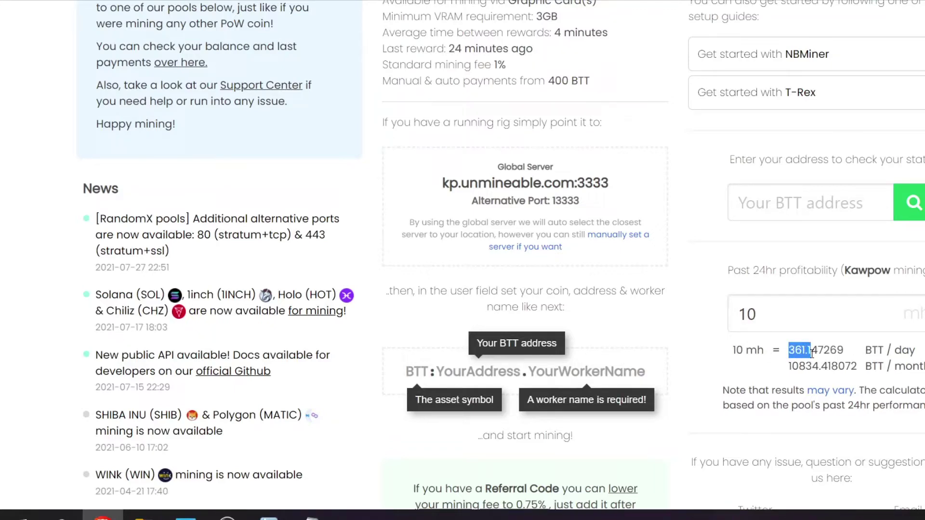
pyautogui.moveTo(790, 364); pyautogui.dragTo(834, 366)
pyautogui.click(783, 356)
# Step: Set the Kawpow profitability calculator to 30 mh and check the daily BTT estimate
pyautogui.click(755, 313)
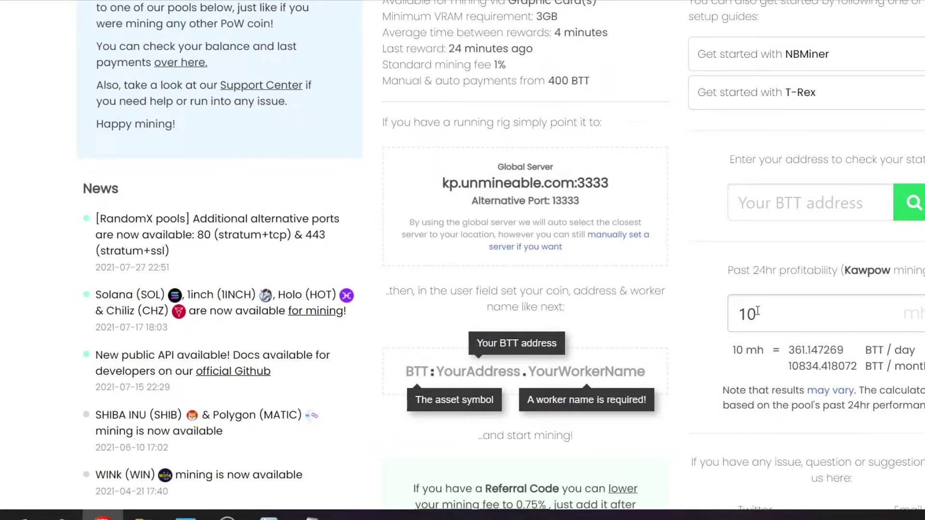
pyautogui.moveTo(761, 313); pyautogui.dragTo(712, 316)
pyautogui.write('30')
pyautogui.click(710, 315)
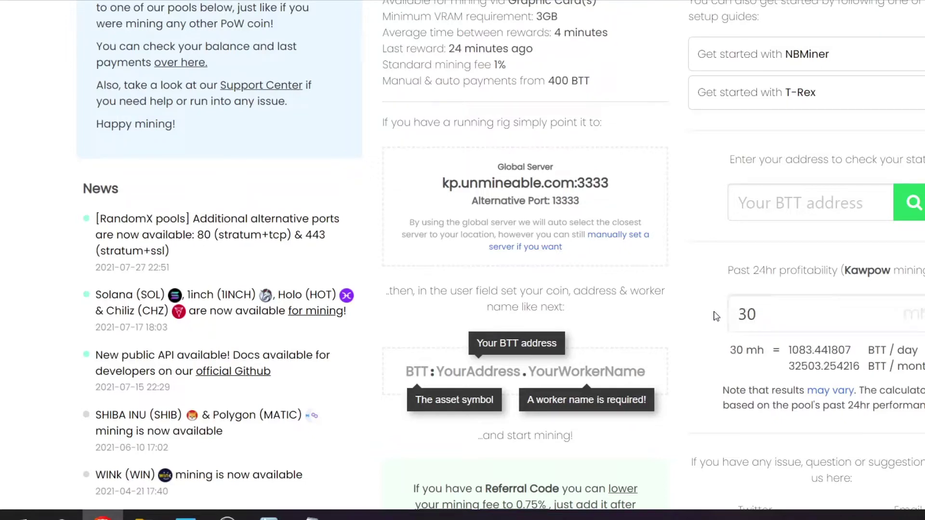
pyautogui.moveTo(791, 351); pyautogui.dragTo(814, 352)
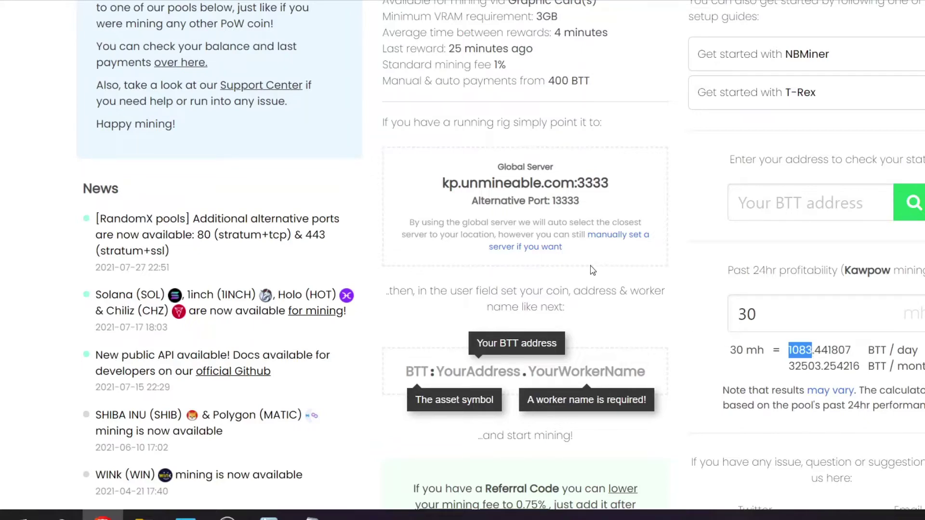
# Step: Show the Etchash pool and calculate its BTT profitability for 90 mh
pyautogui.scroll(5, 539, 313)
pyautogui.click(517, 207)
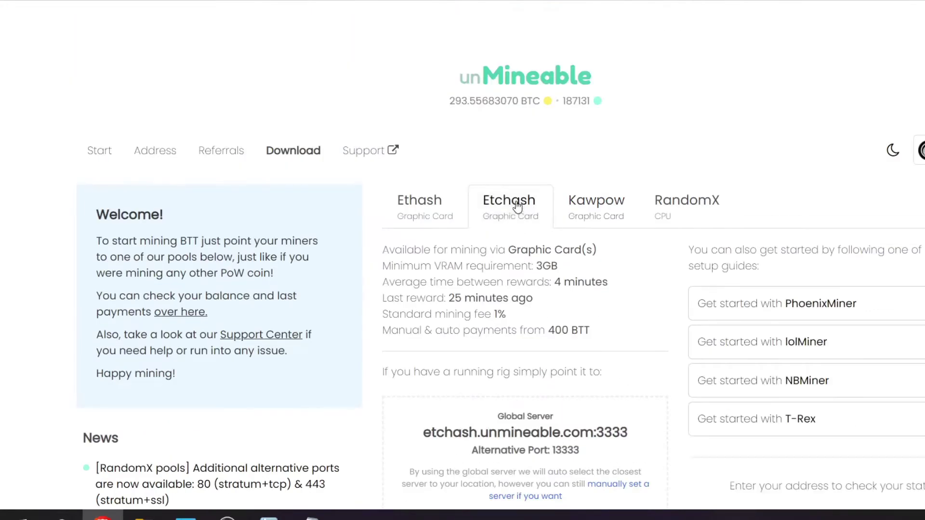
pyautogui.scroll(-6, 642, 307)
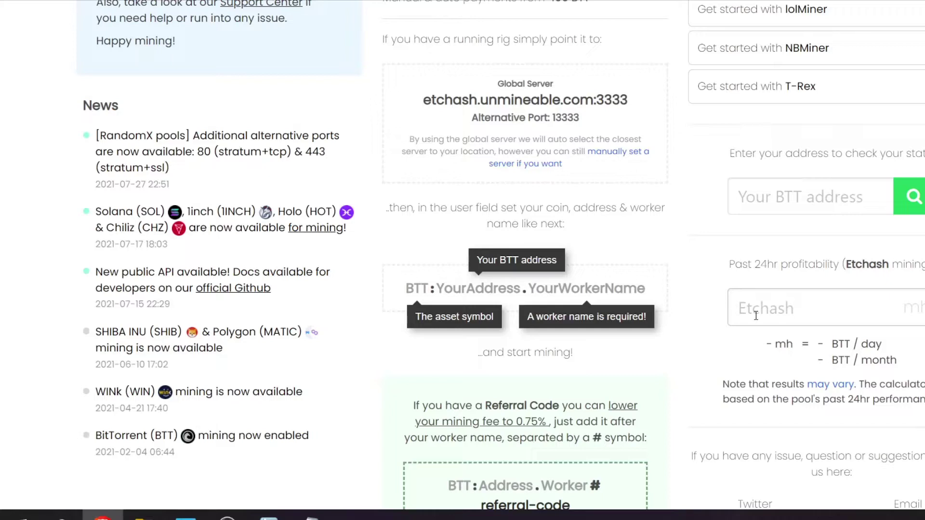
pyautogui.click(756, 315)
pyautogui.write('90')
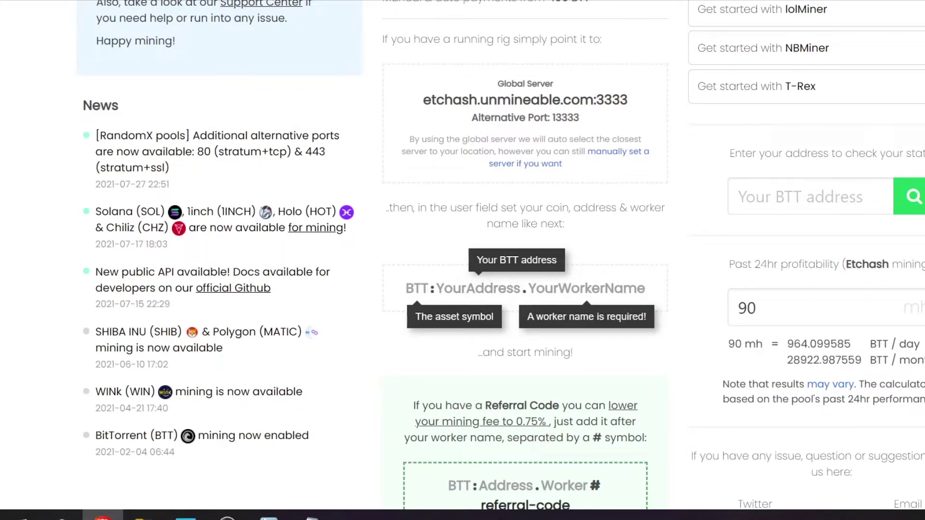
pyautogui.moveTo(795, 344); pyautogui.dragTo(823, 344)
pyautogui.click(775, 349)
# Step: Compare the global server addresses of the Kawpow, Etchash, Ethash and RandomX pools
pyautogui.scroll(6, 583, 370)
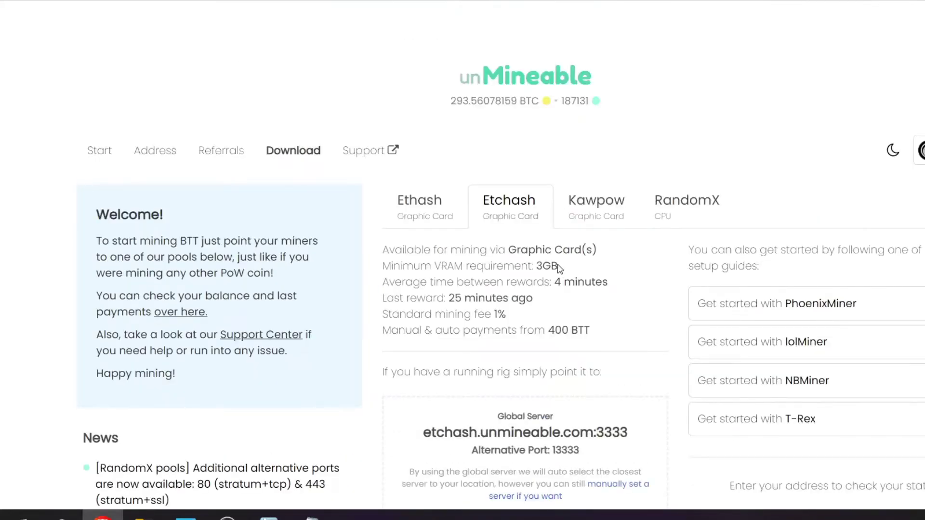
pyautogui.click(589, 208)
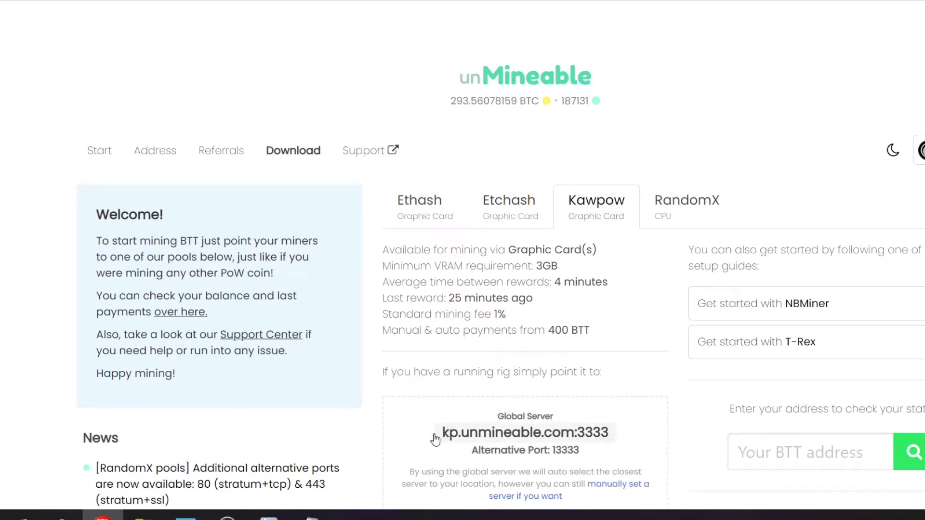
pyautogui.moveTo(440, 434); pyautogui.dragTo(622, 439)
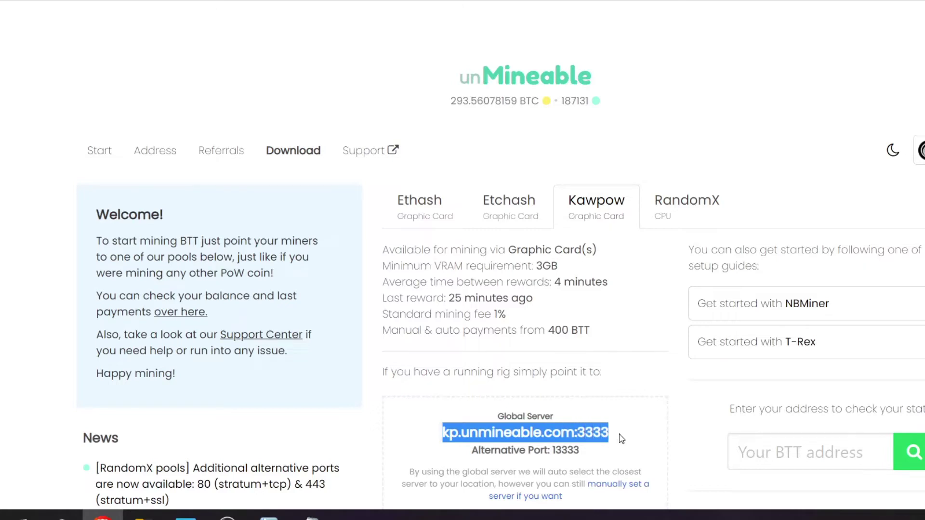
pyautogui.click(528, 207)
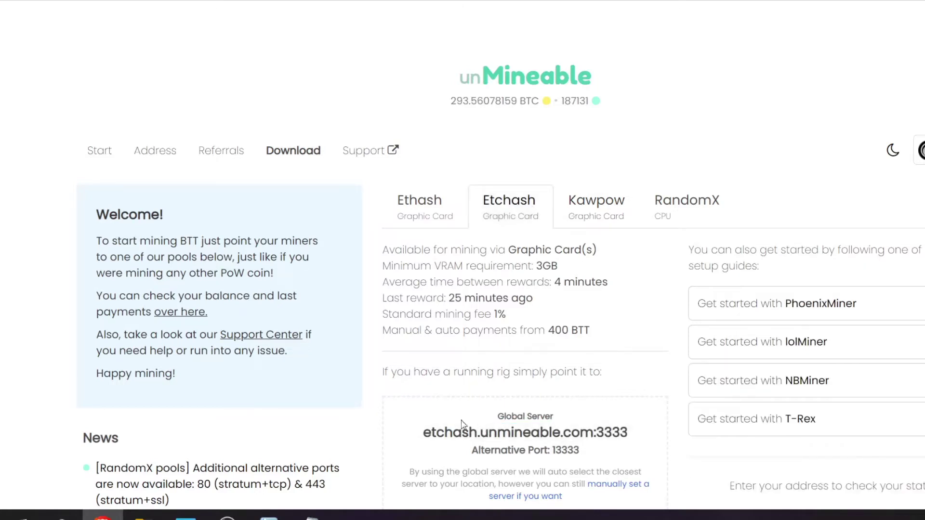
pyautogui.click(585, 221)
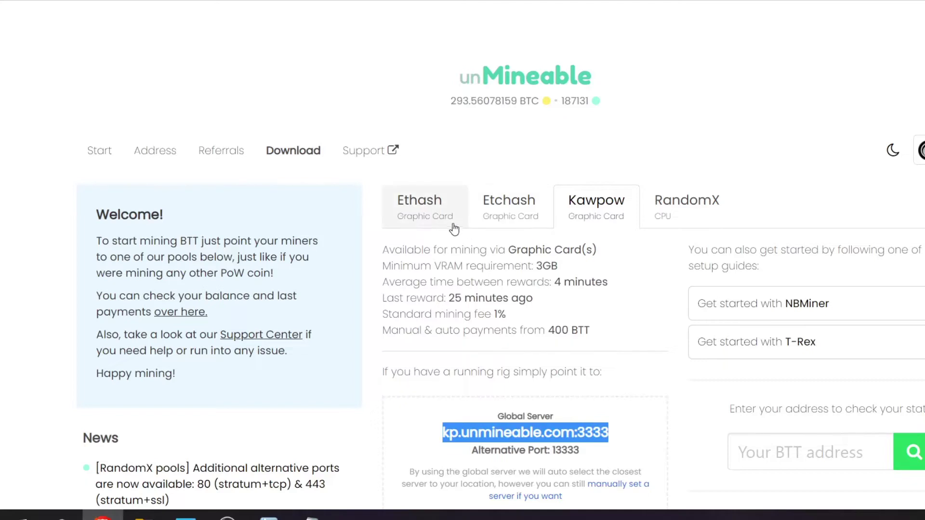
pyautogui.click(423, 211)
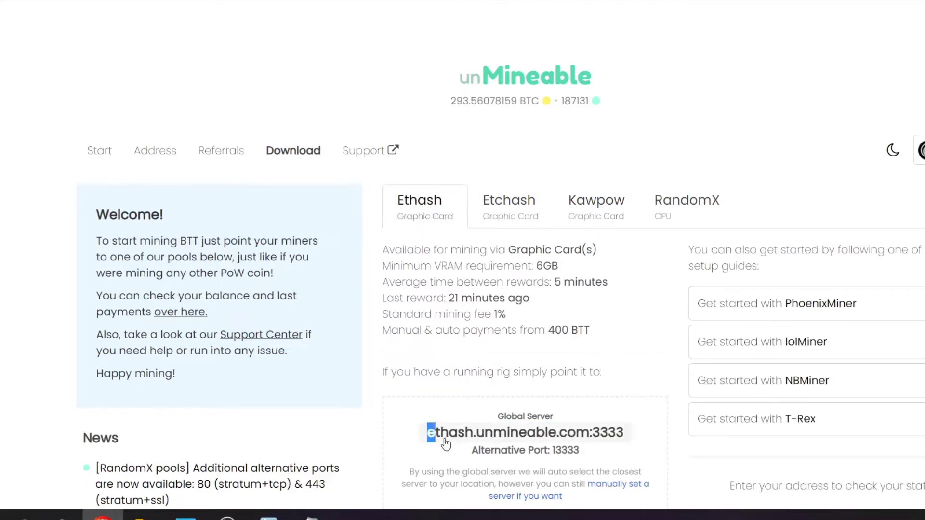
pyautogui.moveTo(433, 442); pyautogui.dragTo(634, 442)
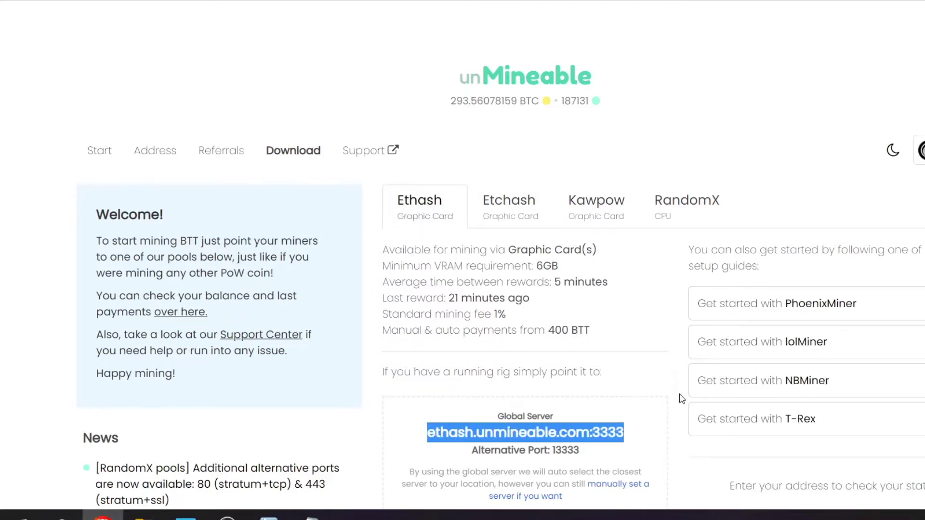
pyautogui.click(683, 214)
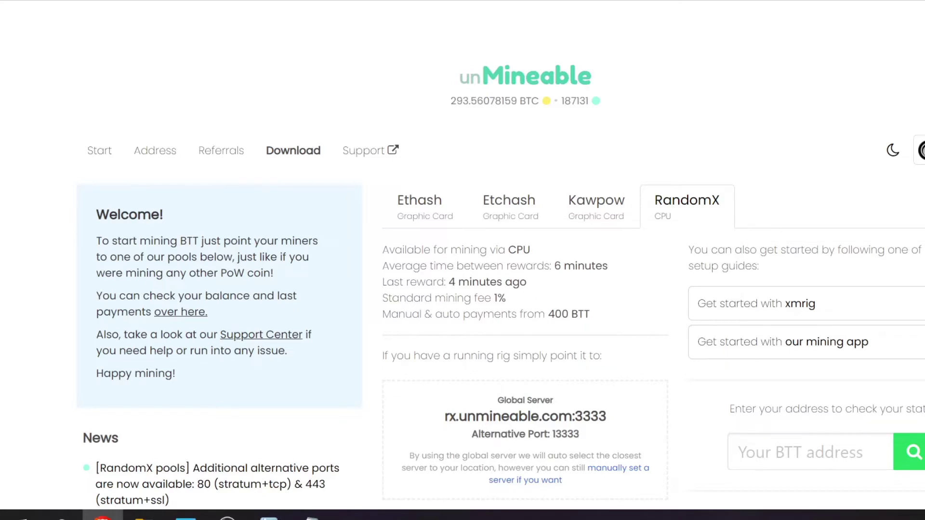
# Step: Return to the Kawpow pool and copy the user template BTT:YourAddress.YourWorkerName
pyautogui.click(596, 223)
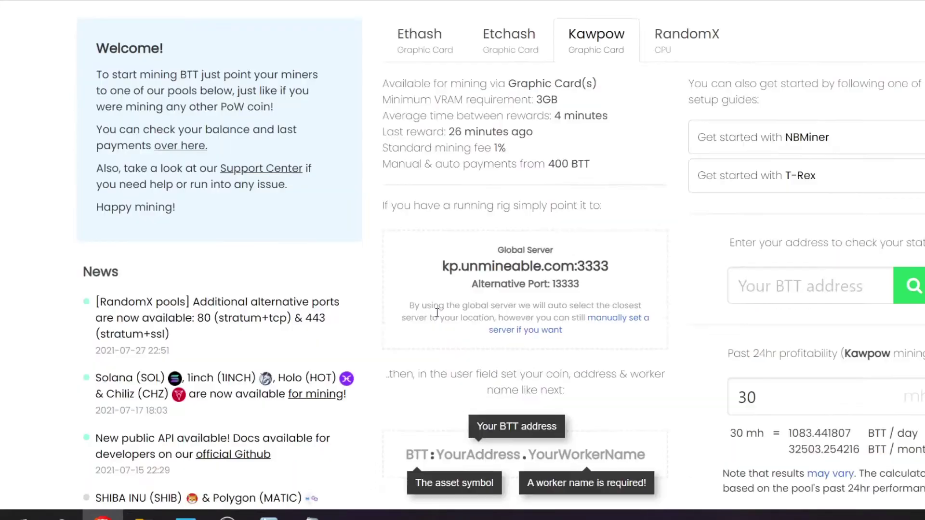
pyautogui.scroll(-5, 425, 387)
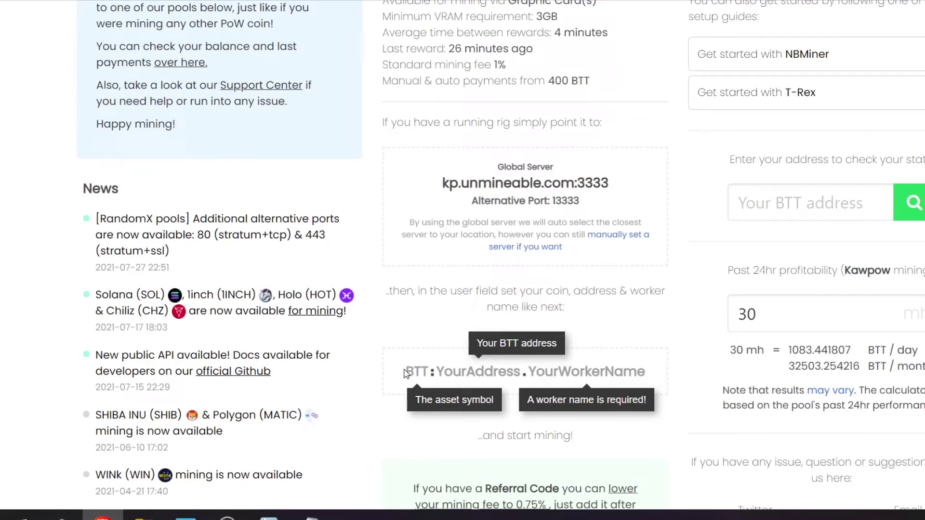
pyautogui.moveTo(405, 372); pyautogui.dragTo(648, 378)
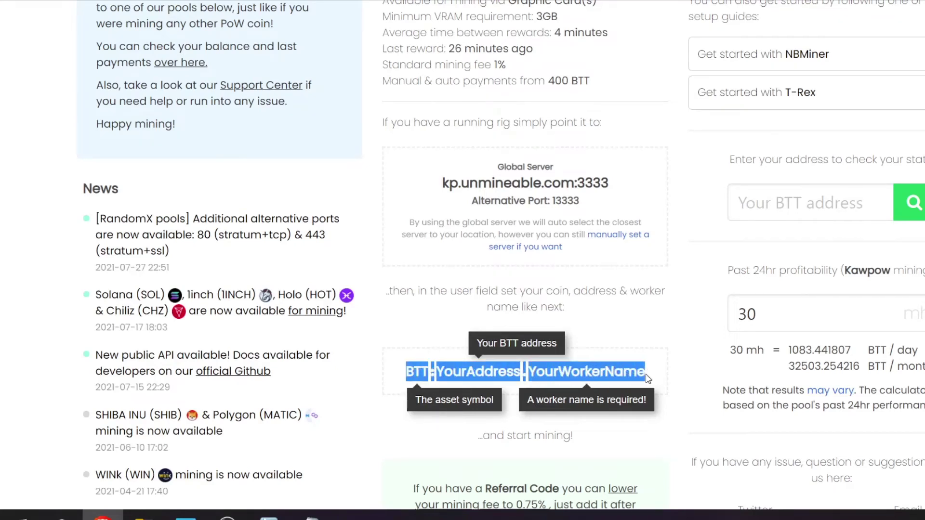
pyautogui.rightClick(625, 372)
pyautogui.click(650, 386)
# Step: Switch to Hive OS and choose RVN as the coin for the new flight sheet
pyautogui.click(111, 1)
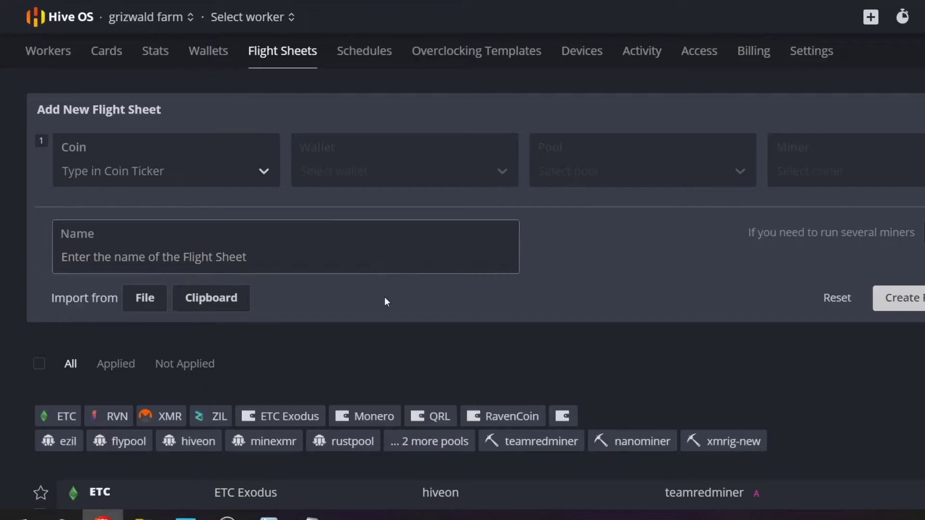
pyautogui.click(174, 178)
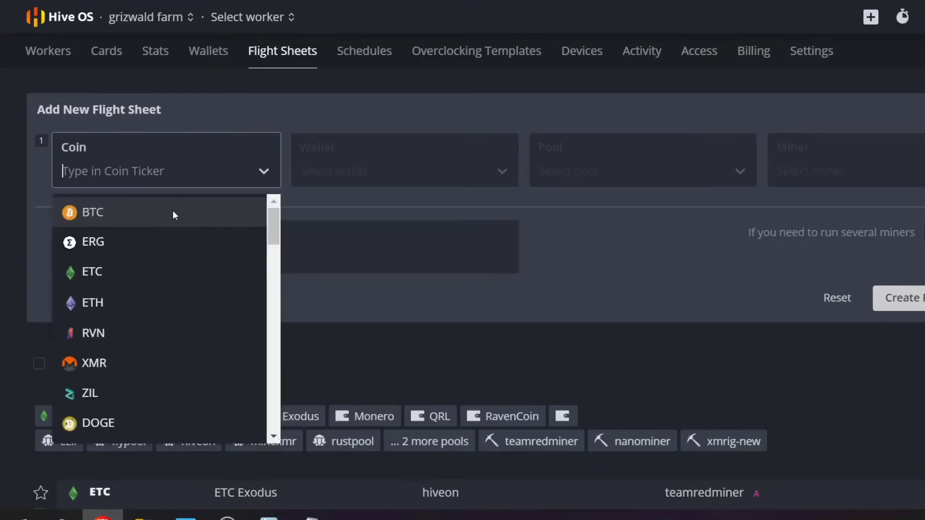
pyautogui.click(144, 337)
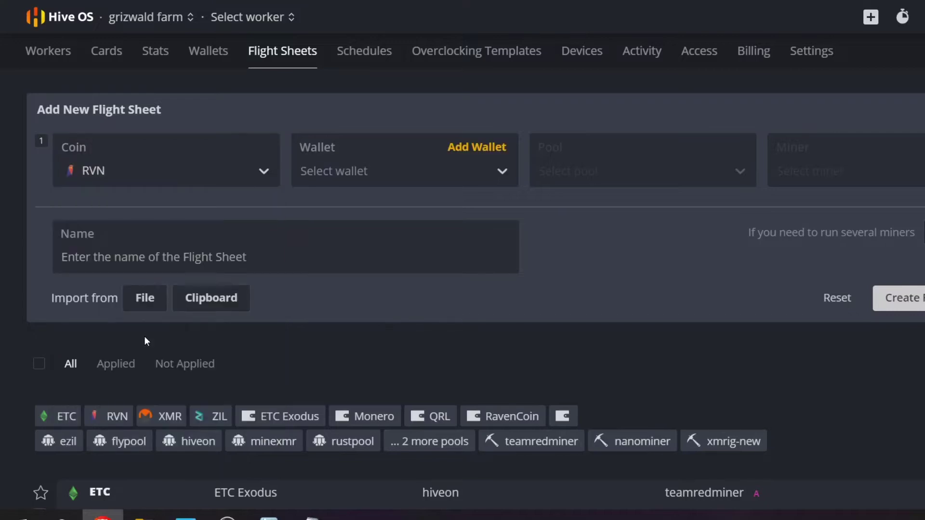
# Step: Start a new RVN wallet and paste BTT:YourAddress.YourWorkerName as its address
pyautogui.click(474, 150)
pyautogui.click(342, 181)
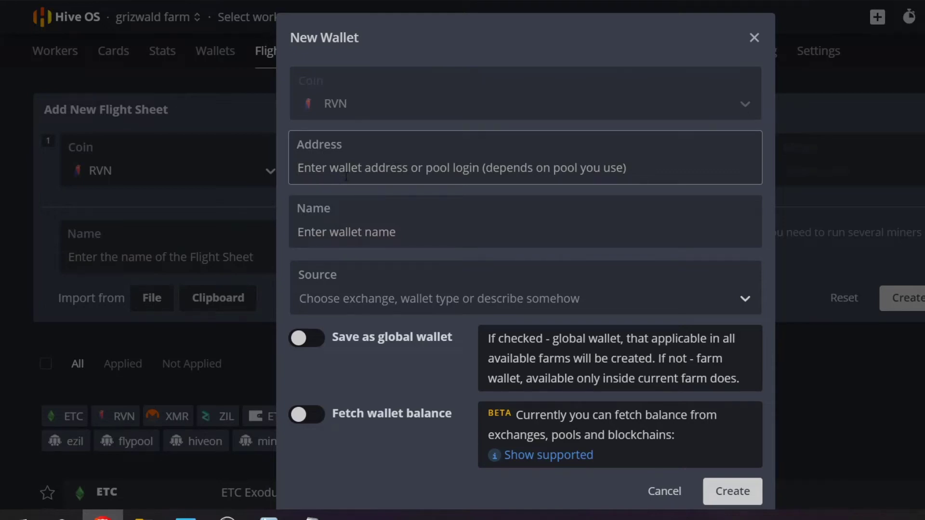
pyautogui.hotkey('ctrl', 'v')
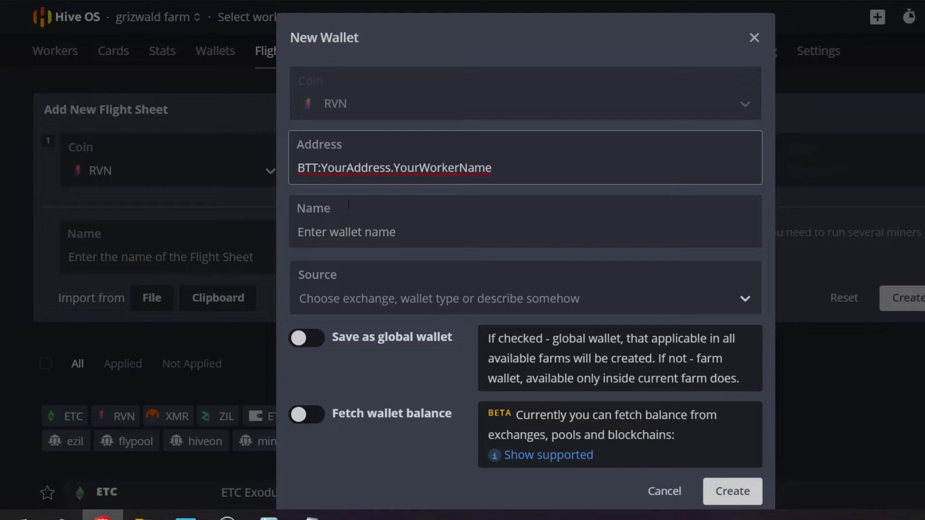
# Step: Copy the BTT wallet address from Notepad and replace the YourAddress placeholder in the new wallet's address with it
pyautogui.hotkey('alt', 'Tab')
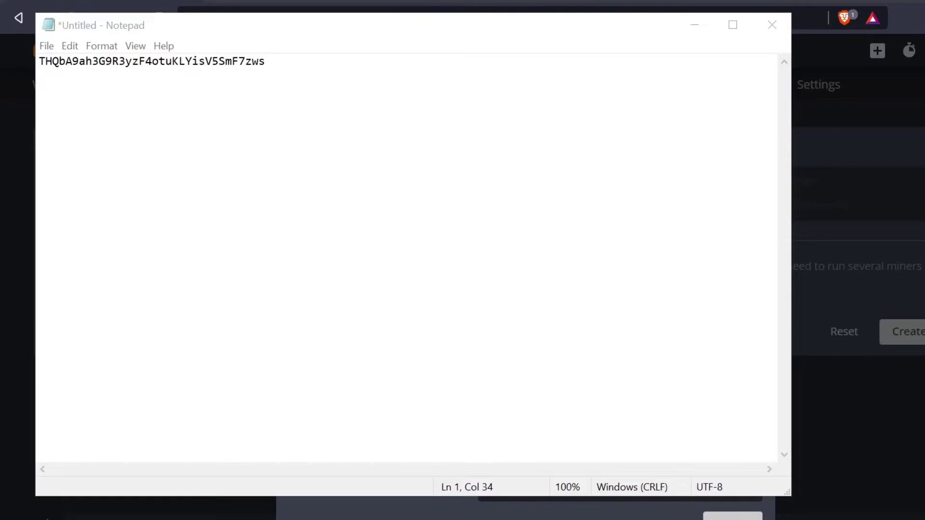
pyautogui.moveTo(278, 66); pyautogui.dragTo(47, 78)
pyautogui.rightClick(113, 66)
pyautogui.click(146, 111)
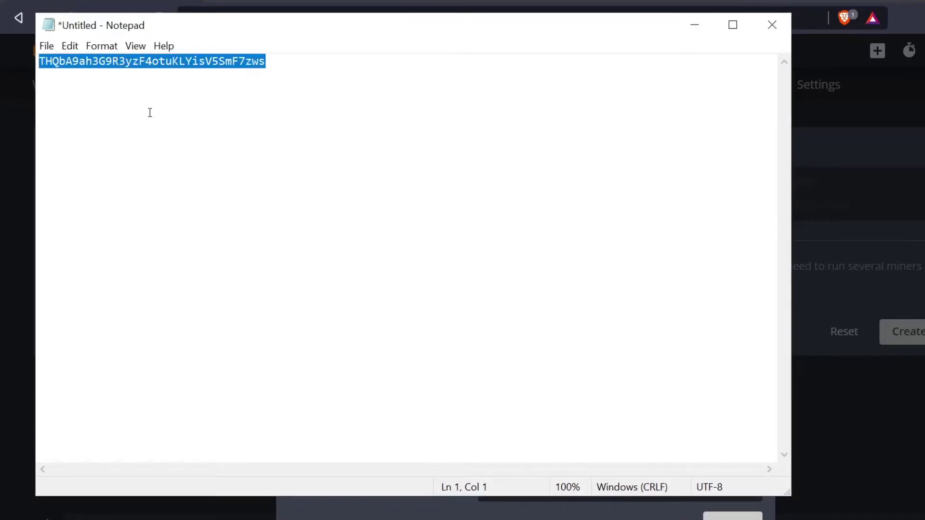
pyautogui.click(694, 25)
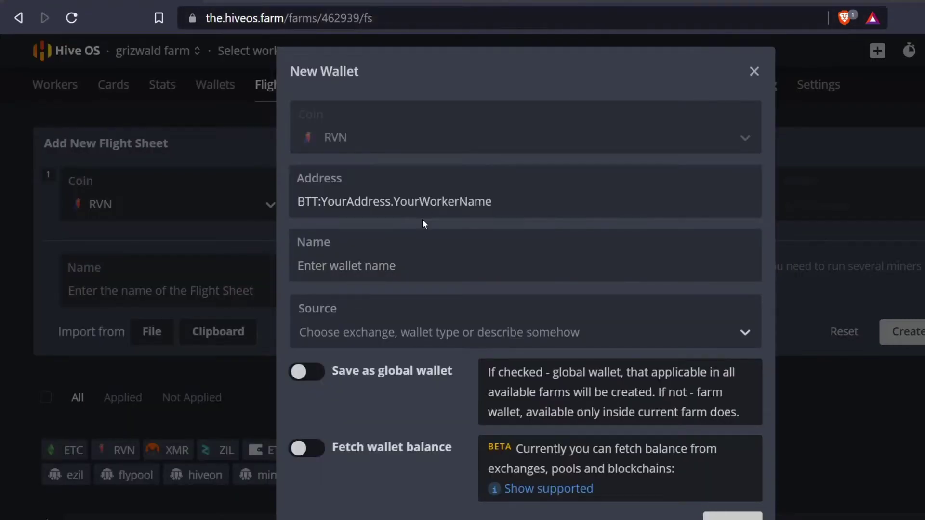
pyautogui.moveTo(322, 201); pyautogui.dragTo(391, 201)
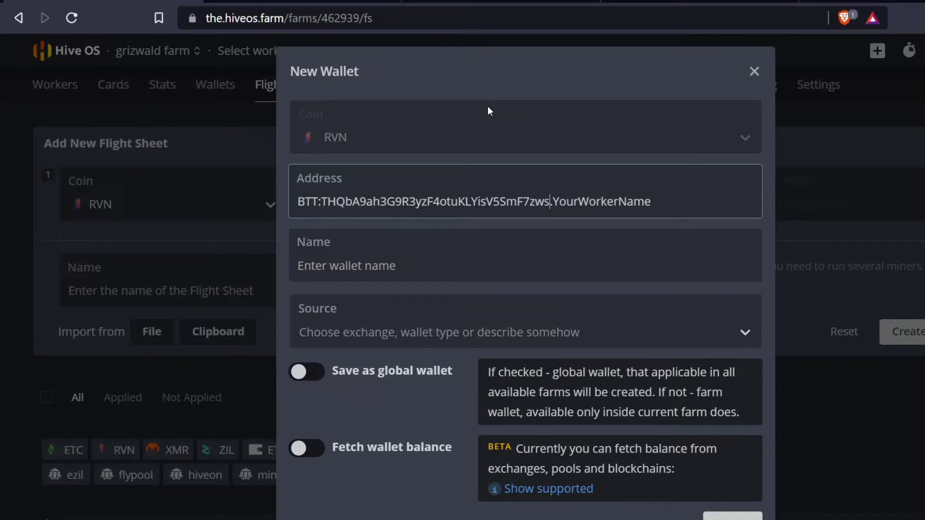
# Step: Switch to unMineable, return to the coin list and check BitTorrent's supported network
pyautogui.hotkey('ctrl', 'Tab')
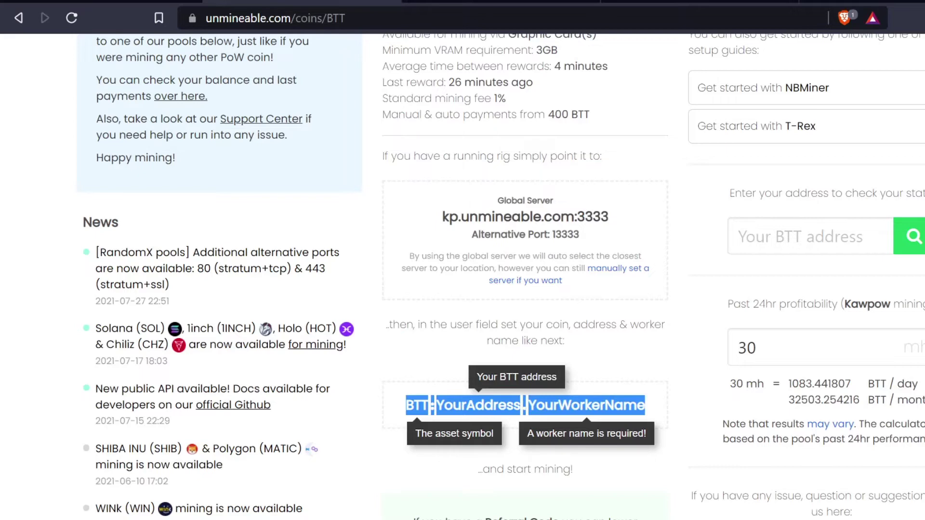
pyautogui.scroll(10, 766, 332)
pyautogui.hotkey('alt', 'Left')
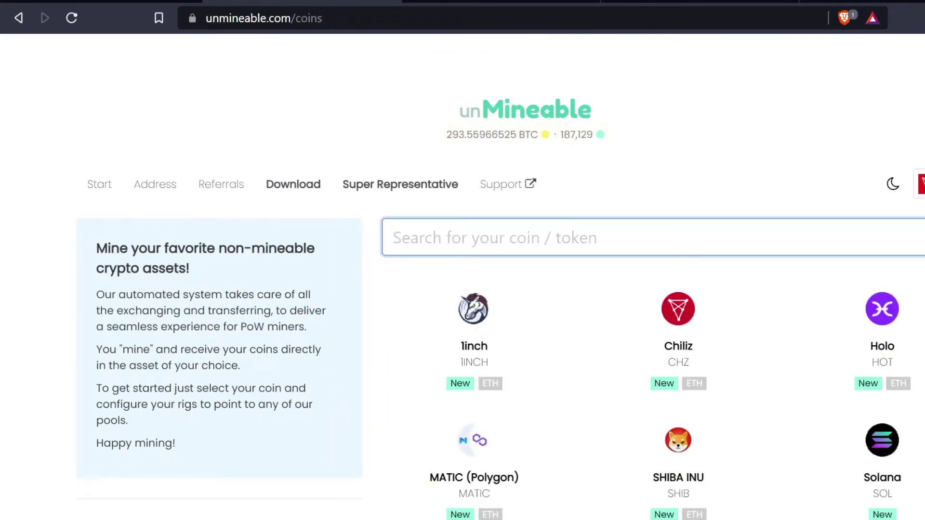
pyautogui.scroll(-5, 565, 314)
pyautogui.scroll(-8, 566, 314)
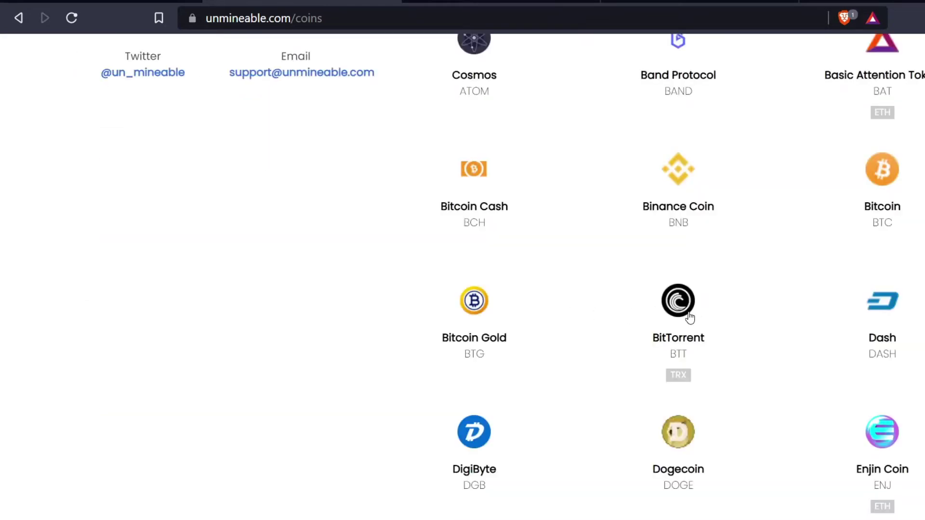
pyautogui.moveTo(683, 382)
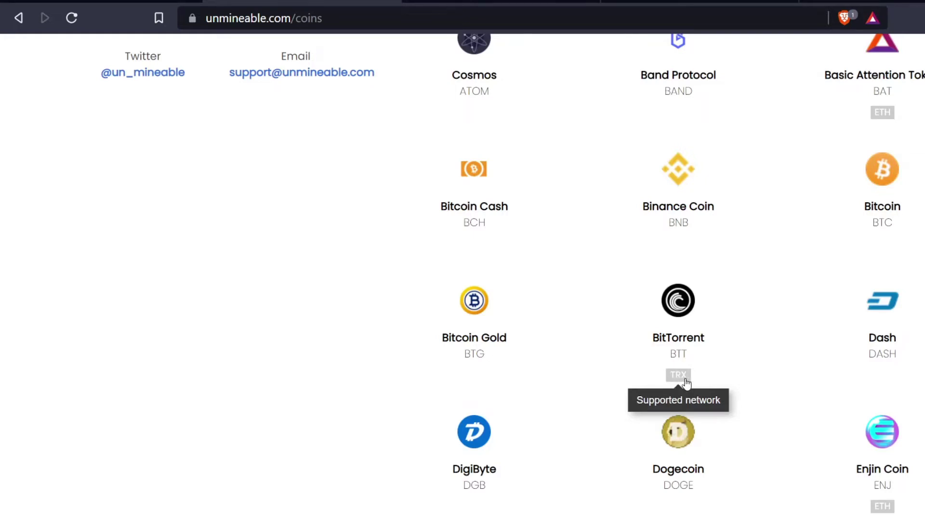
# Step: Compare the network labels of the other coins in the list and reopen the BitTorrent page
pyautogui.scroll(-6, 684, 383)
pyautogui.scroll(-13, 687, 384)
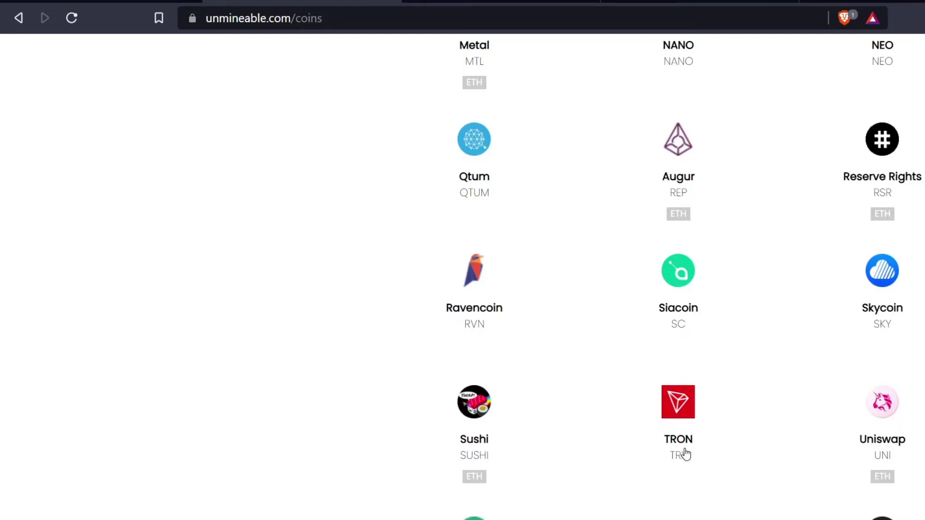
pyautogui.scroll(15, 686, 454)
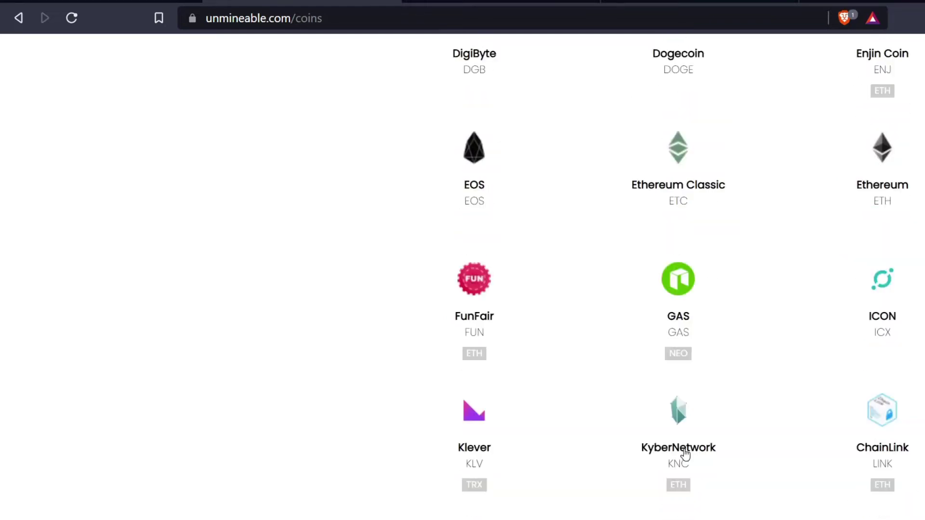
pyautogui.scroll(3, 686, 454)
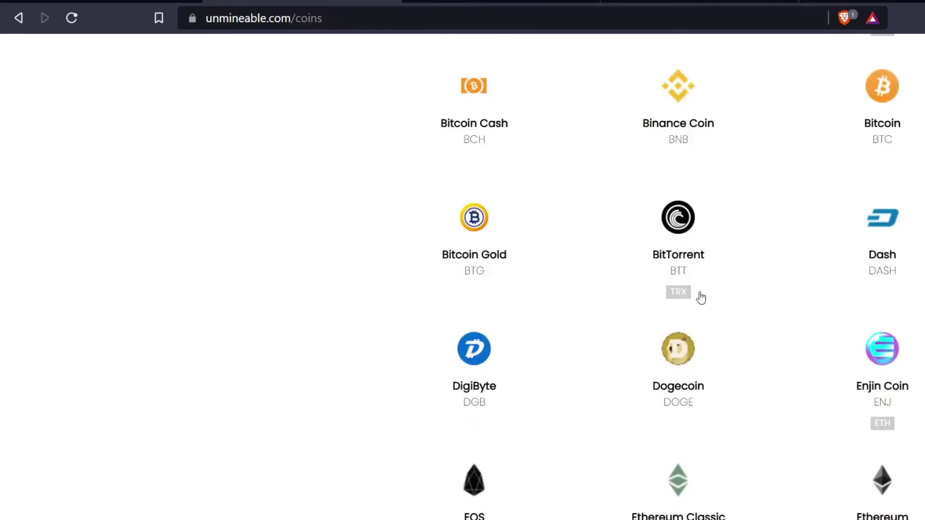
pyautogui.scroll(-2, 674, 370)
pyautogui.scroll(-2, 674, 370)
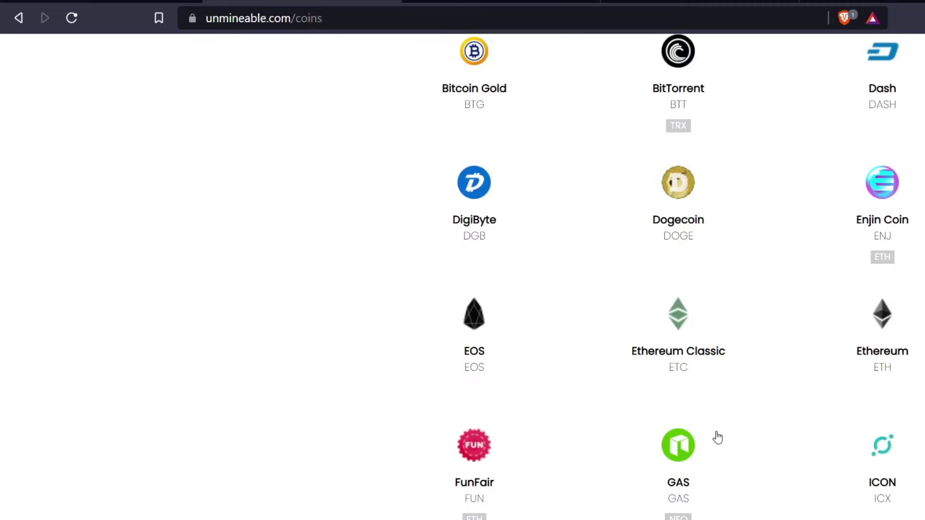
pyautogui.scroll(10, 578, 380)
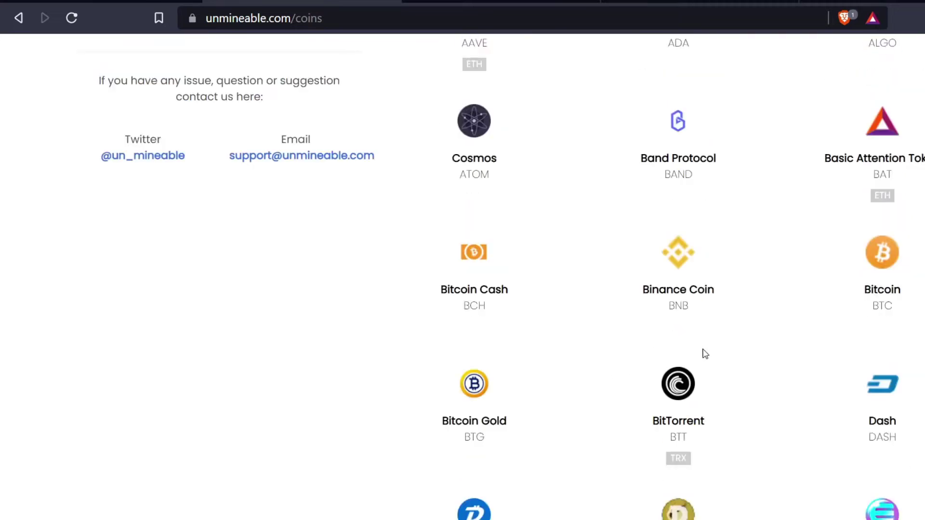
pyautogui.scroll(-2, 678, 452)
pyautogui.click(685, 398)
pyautogui.scroll(-3, 585, 424)
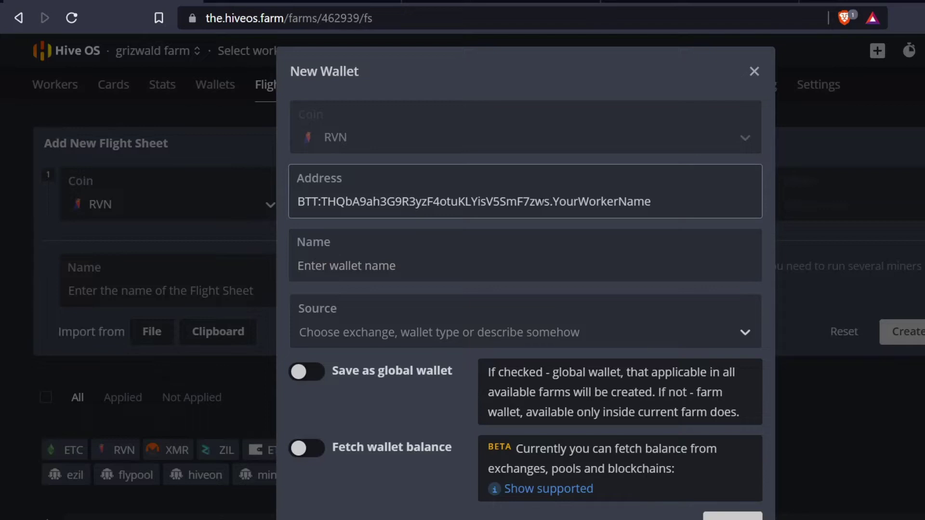
# Step: In the new Hive OS wallet, replace YourWorkerName with rx570, set the wallet name to BTT and create the wallet
pyautogui.moveTo(553, 201); pyautogui.dragTo(655, 205)
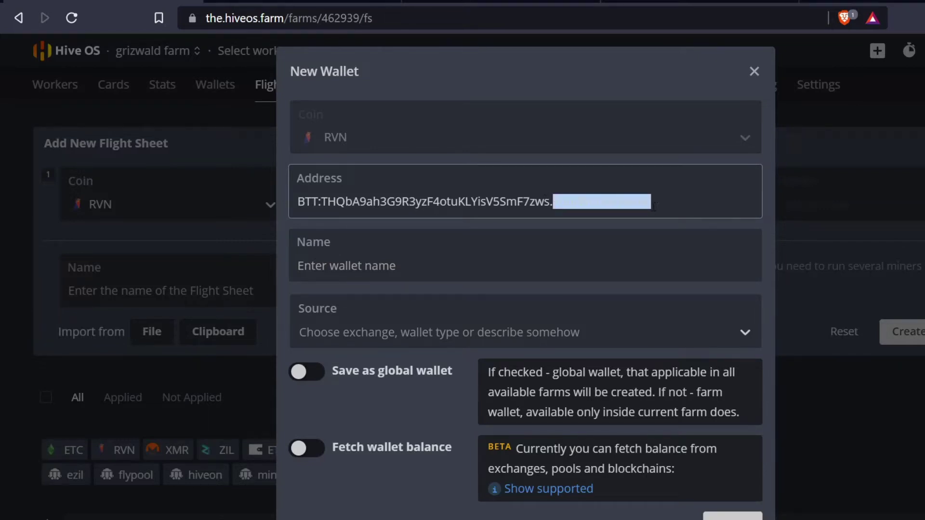
pyautogui.write('rx570')
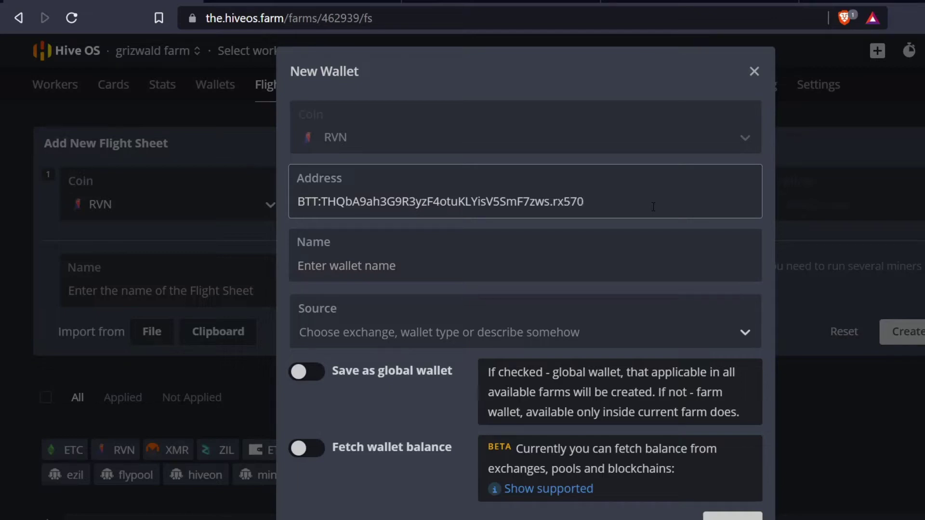
pyautogui.click(427, 266)
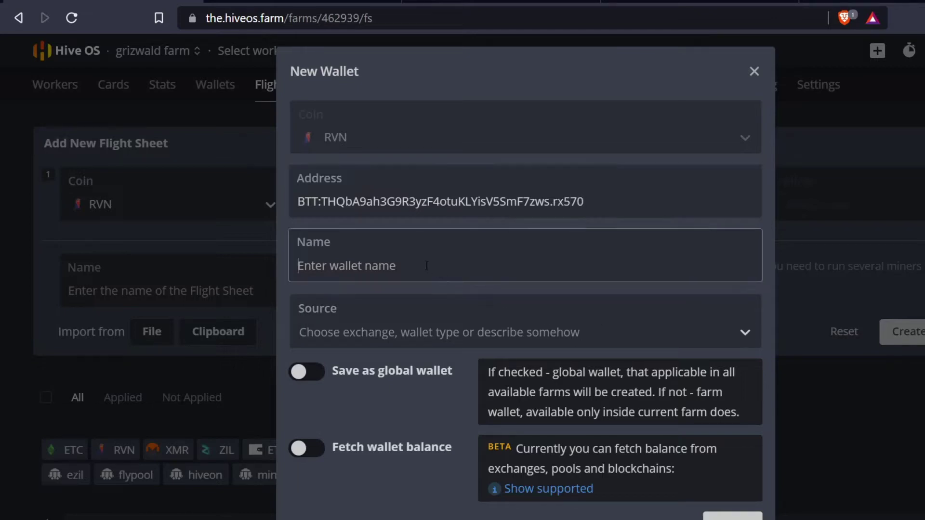
pyautogui.write('BTT')
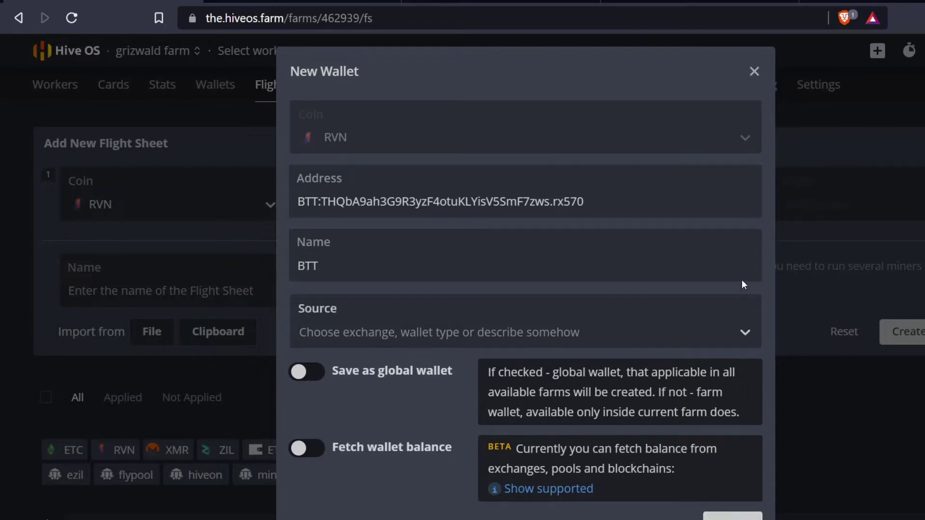
pyautogui.click(732, 517)
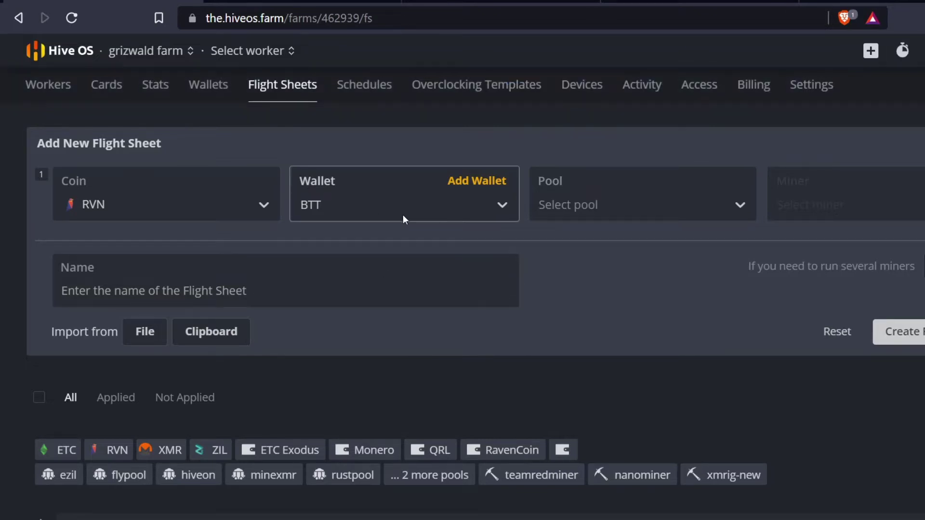
# Step: Choose minerpool.org as the flight sheet's pool and turn on its advanced configuration
pyautogui.click(587, 213)
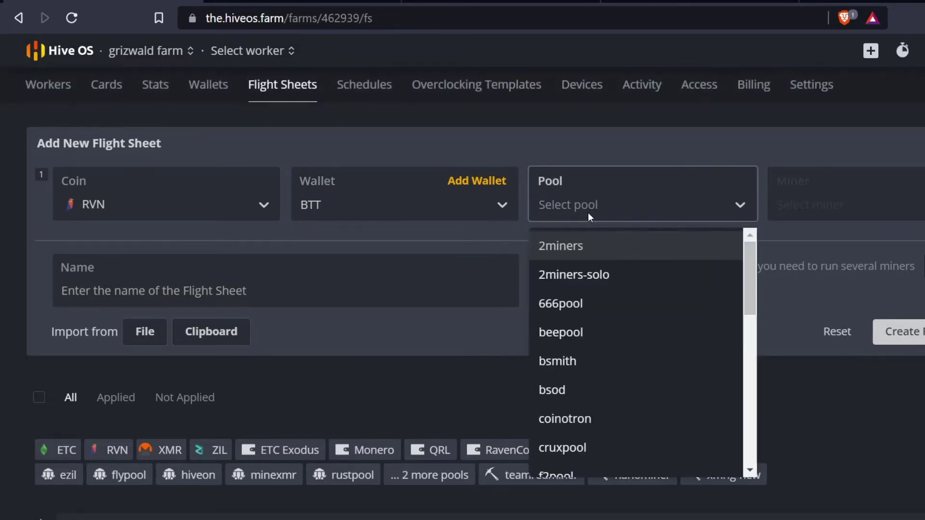
pyautogui.scroll(-2, 585, 341)
pyautogui.scroll(2, 585, 338)
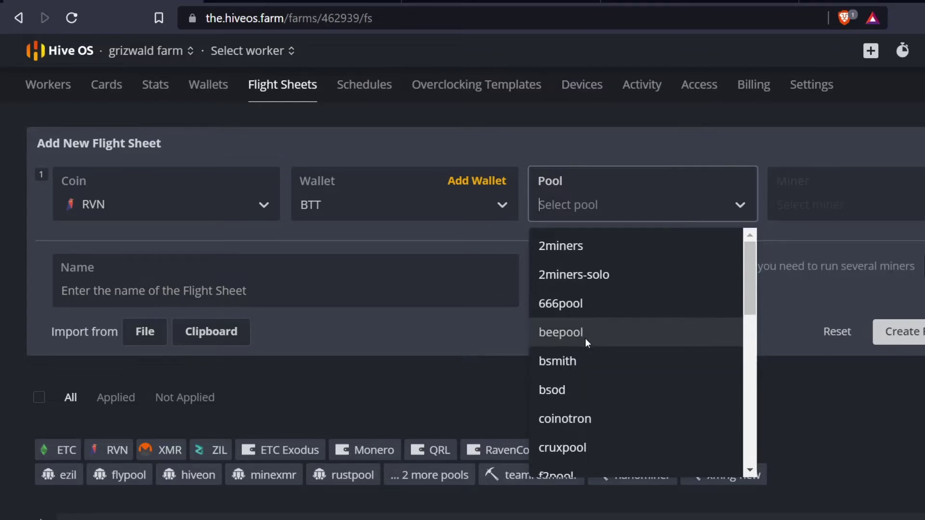
pyautogui.scroll(-10, 591, 334)
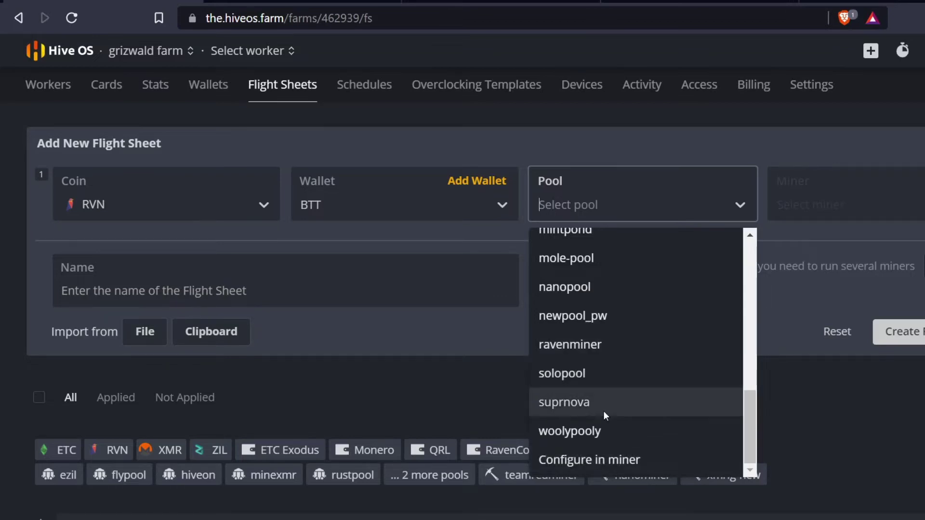
pyautogui.scroll(3, 610, 381)
pyautogui.click(612, 344)
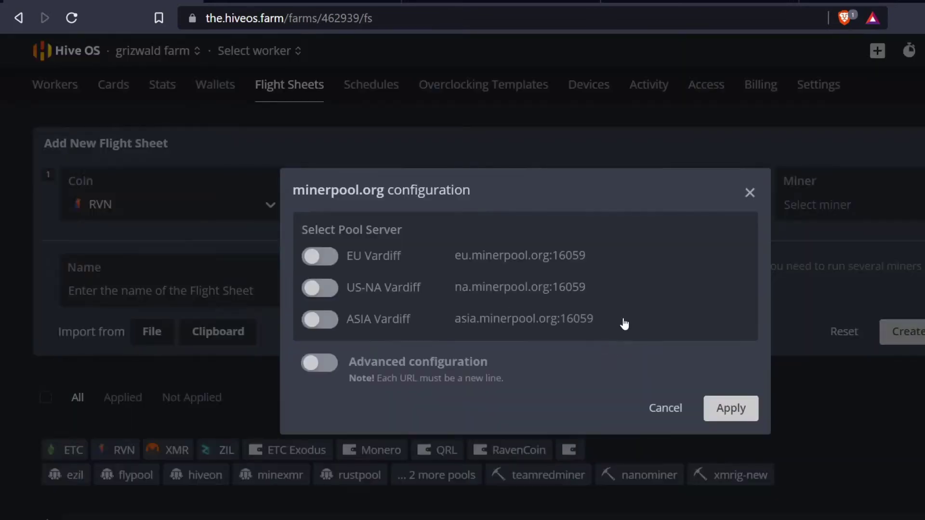
pyautogui.click(320, 365)
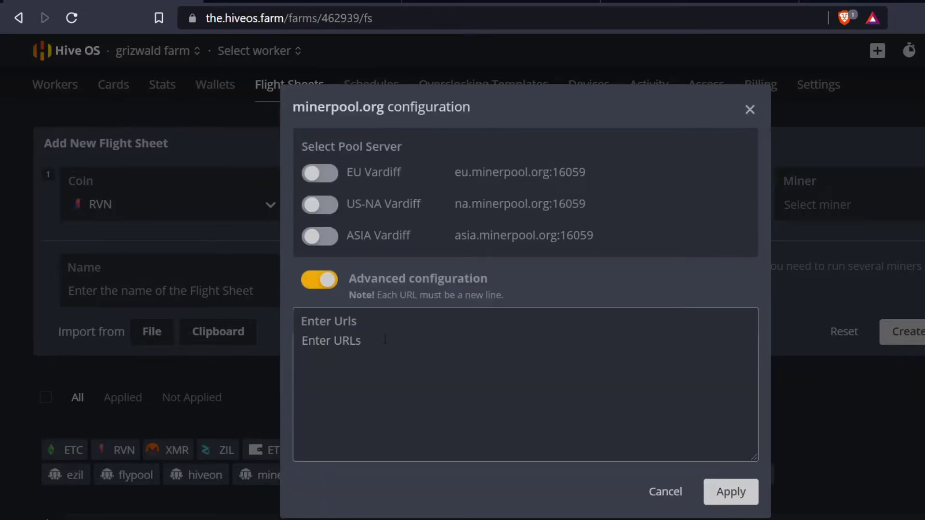
pyautogui.click(318, 284)
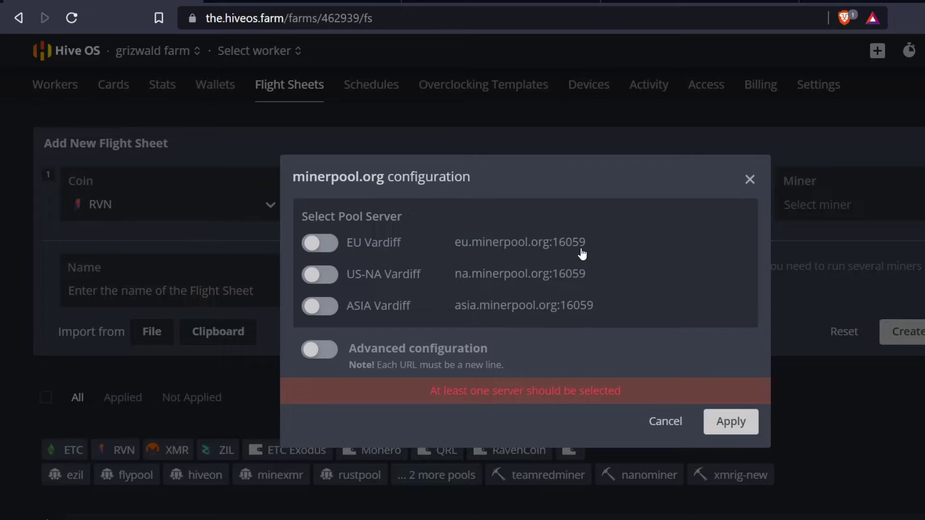
pyautogui.click(331, 347)
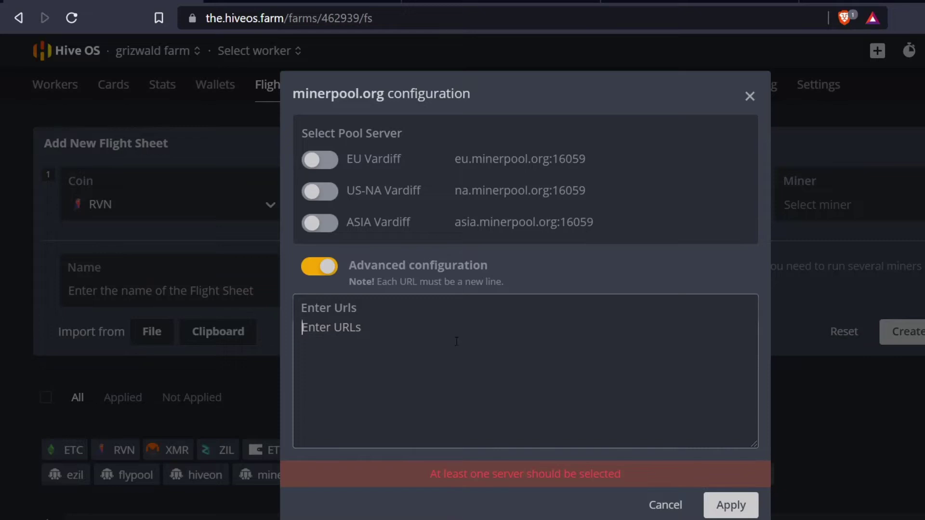
# Step: Switch to unMineable's BTT page and copy the Kawpow global server address kp.unmineable.com:3333
pyautogui.click(323, 3)
pyautogui.scroll(-3, 482, 354)
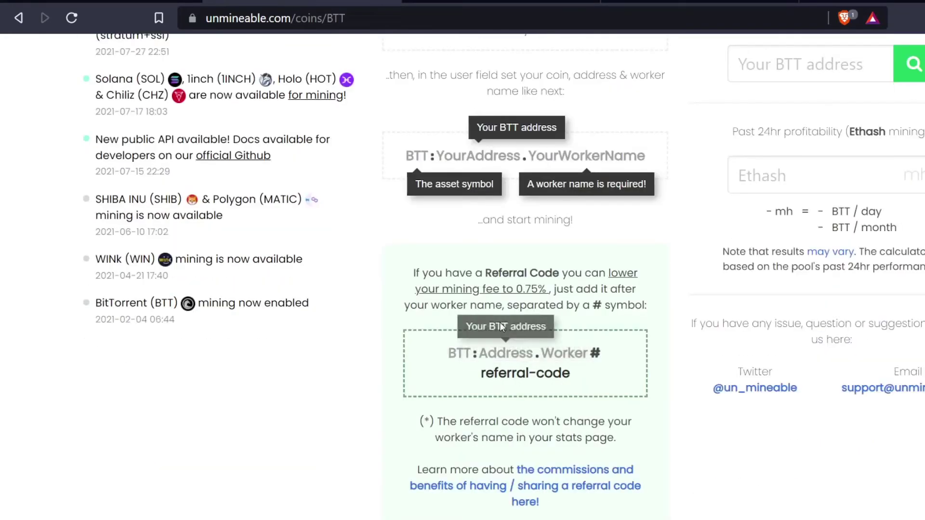
pyautogui.scroll(7, 488, 350)
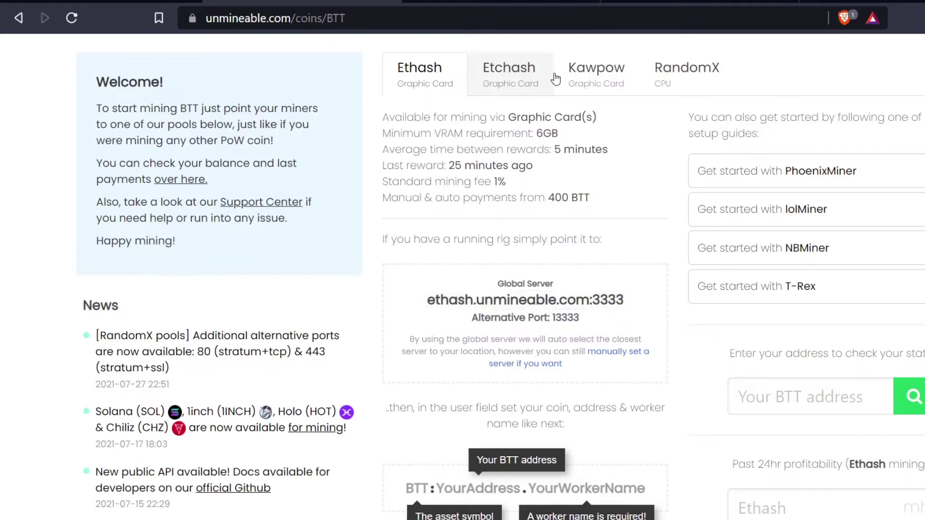
pyautogui.click(595, 85)
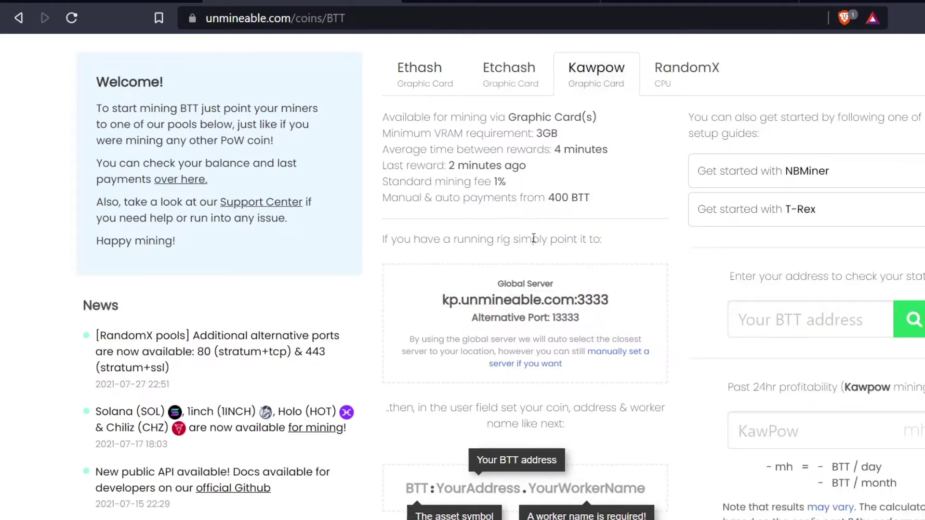
pyautogui.moveTo(440, 302)
pyautogui.mouseDown()
pyautogui.moveTo(586, 316)
pyautogui.moveTo(612, 308)
pyautogui.moveTo(446, 306)
pyautogui.mouseUp()
pyautogui.click(446, 307)
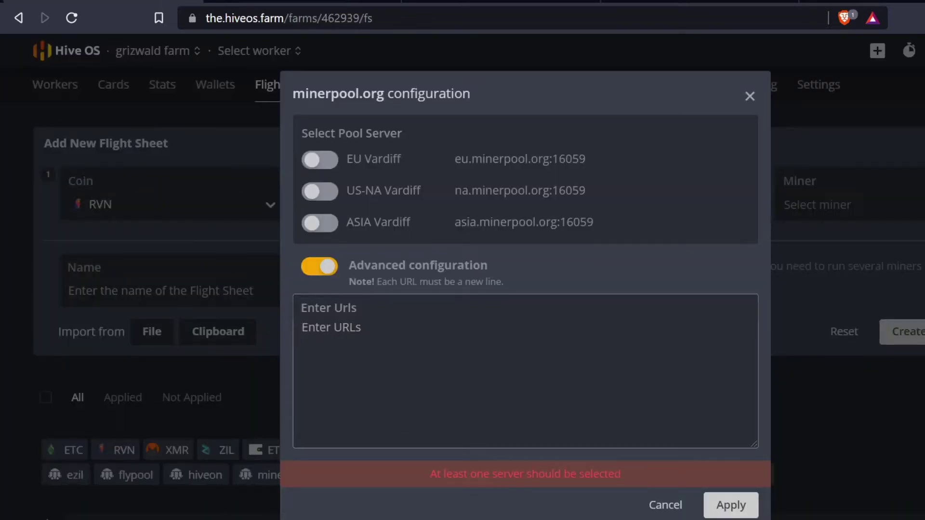
# Step: Enter kp.unmineable.com:3333 and kp.unmineable.com:13333 on separate lines as the minerpool.org URLs in Hive OS and apply the configuration
pyautogui.click(366, 347)
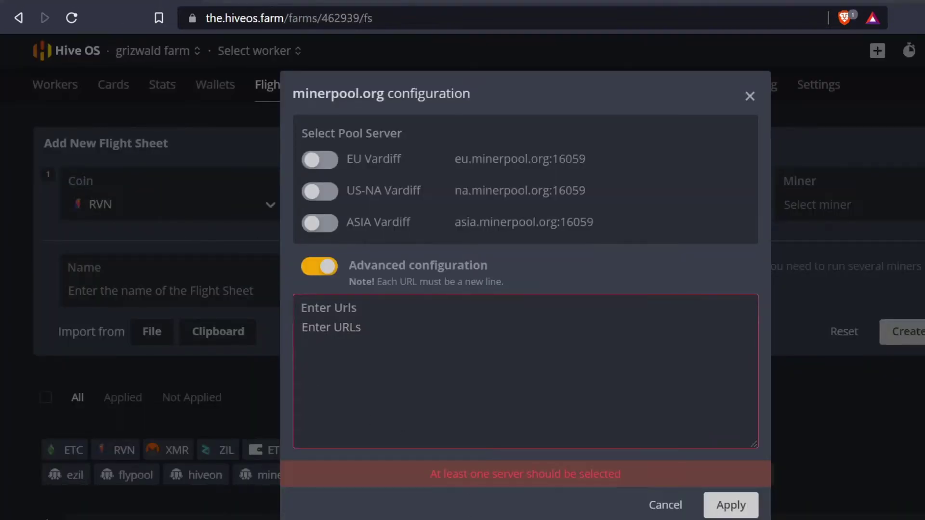
pyautogui.click(385, 341)
pyautogui.hotkey('ctrl', 'v')
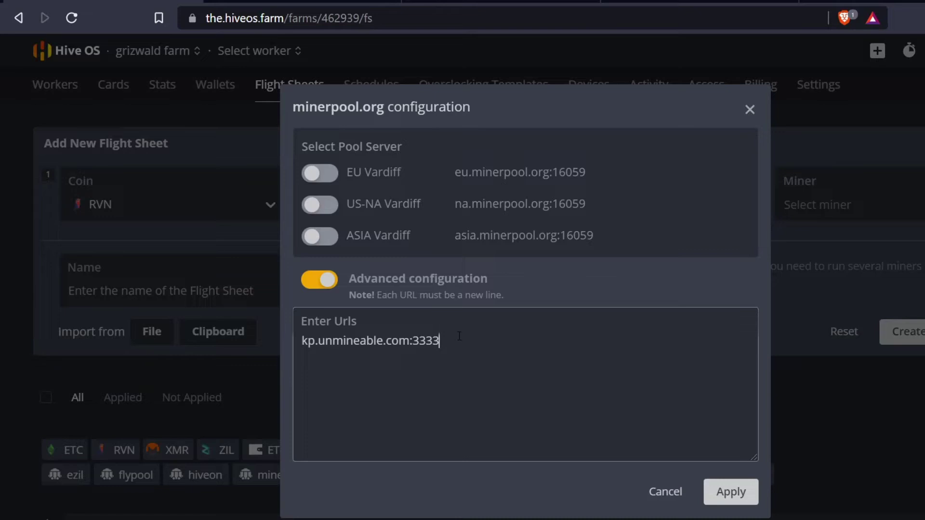
pyautogui.press('Return')
pyautogui.hotkey('ctrl', 'v')
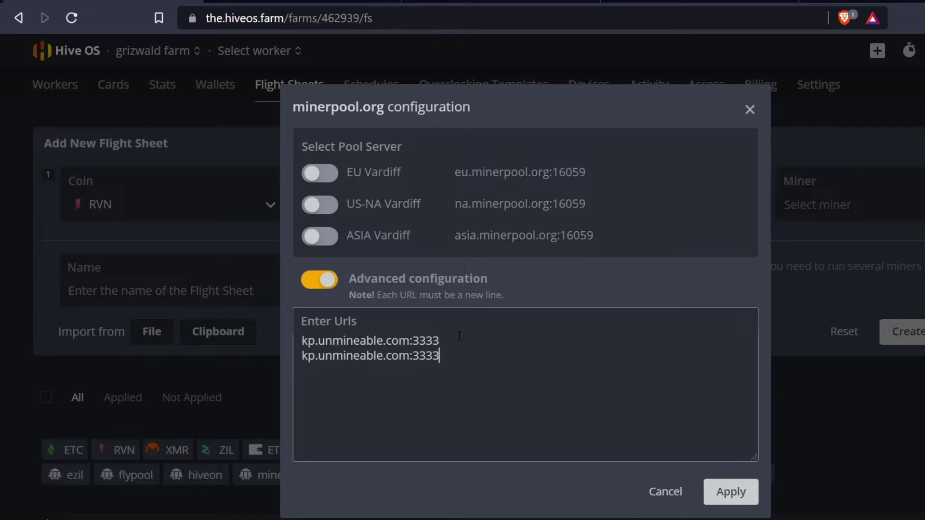
pyautogui.press('Left')
pyautogui.press('Left')
pyautogui.press('Left')
pyautogui.press('Left')
pyautogui.write('1')
pyautogui.click(728, 491)
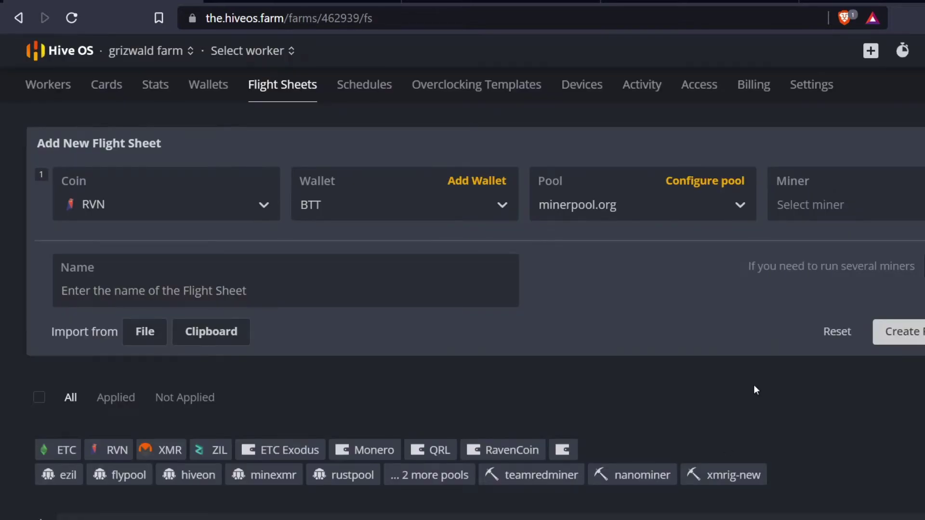
# Step: Choose TeamRedMiner as the miner for the new flight sheet
pyautogui.click(836, 210)
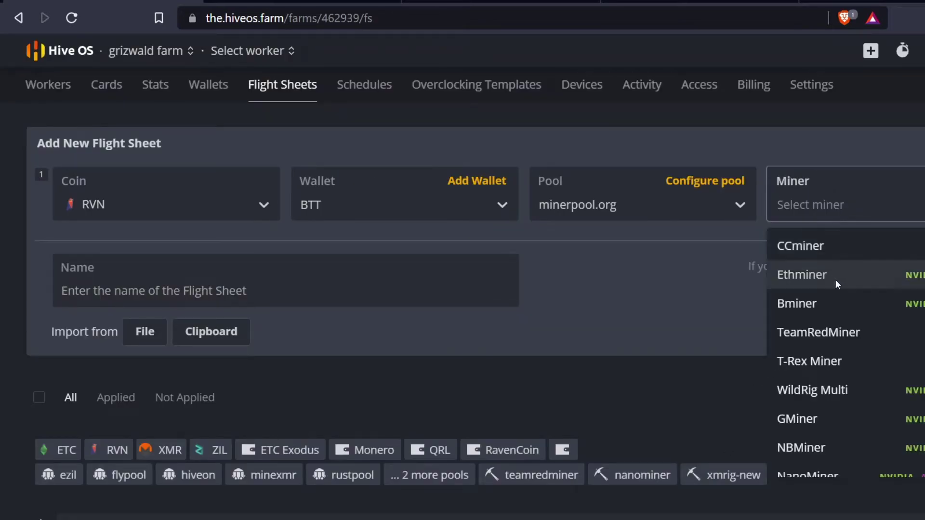
pyautogui.click(824, 327)
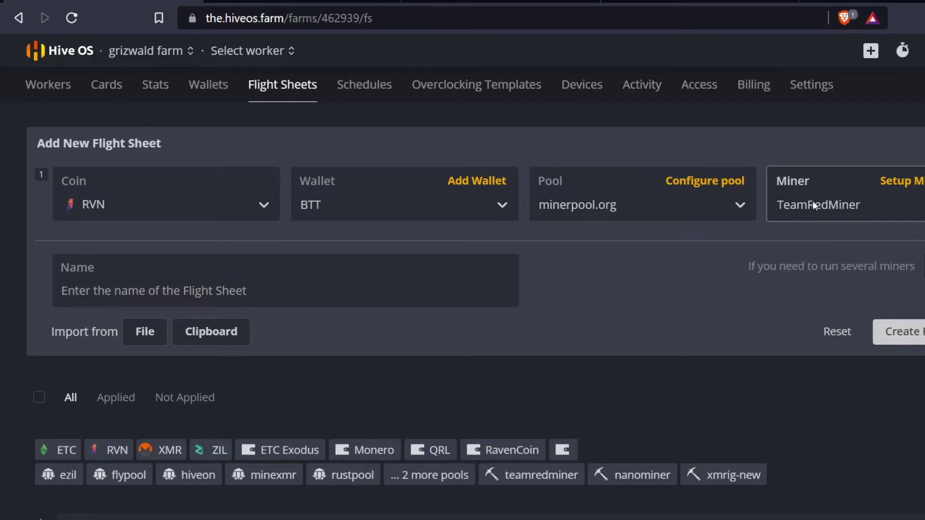
pyautogui.click(678, 215)
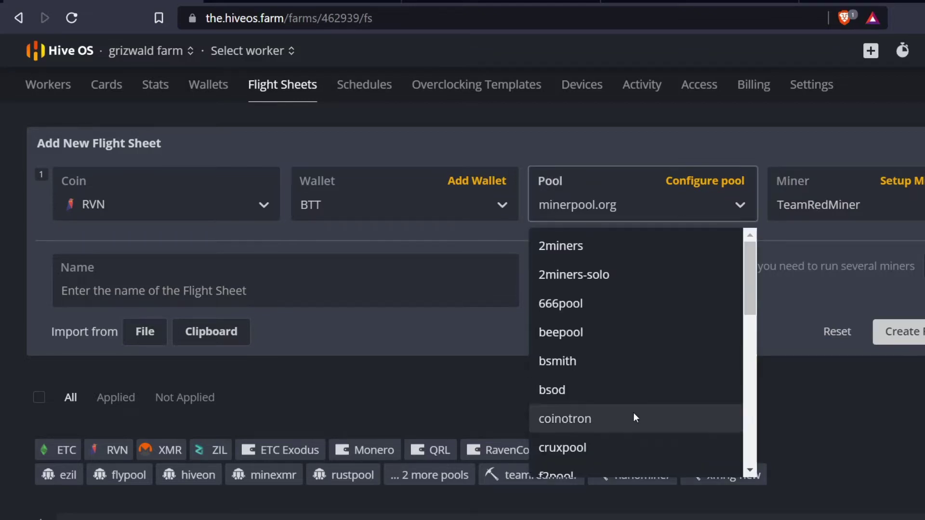
pyautogui.scroll(-5, 635, 413)
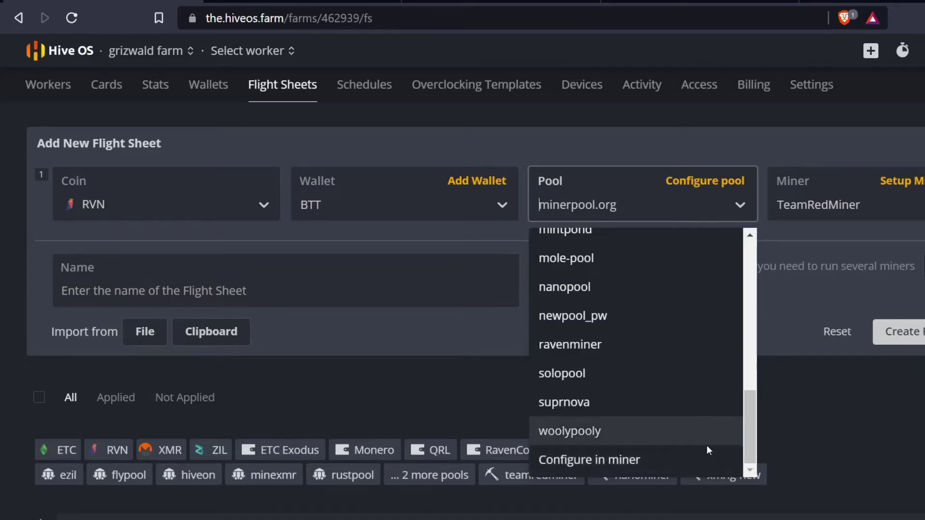
pyautogui.click(804, 299)
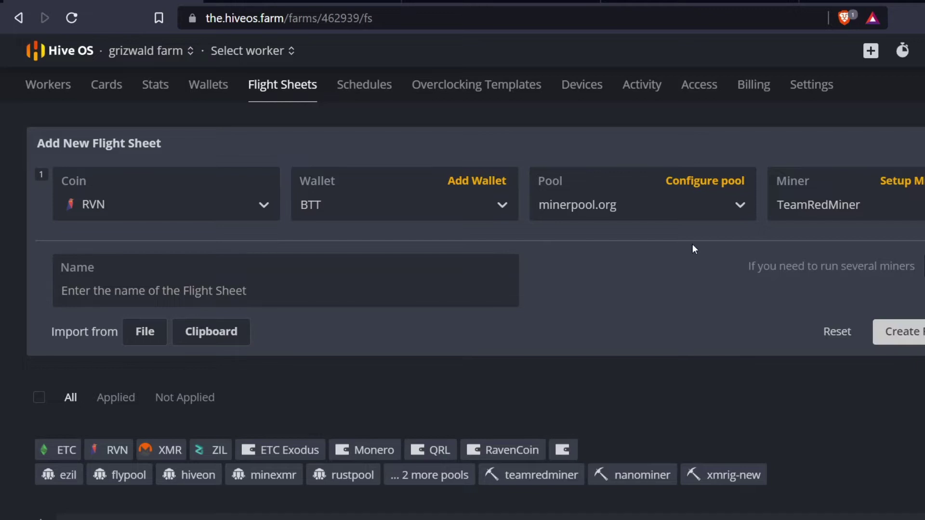
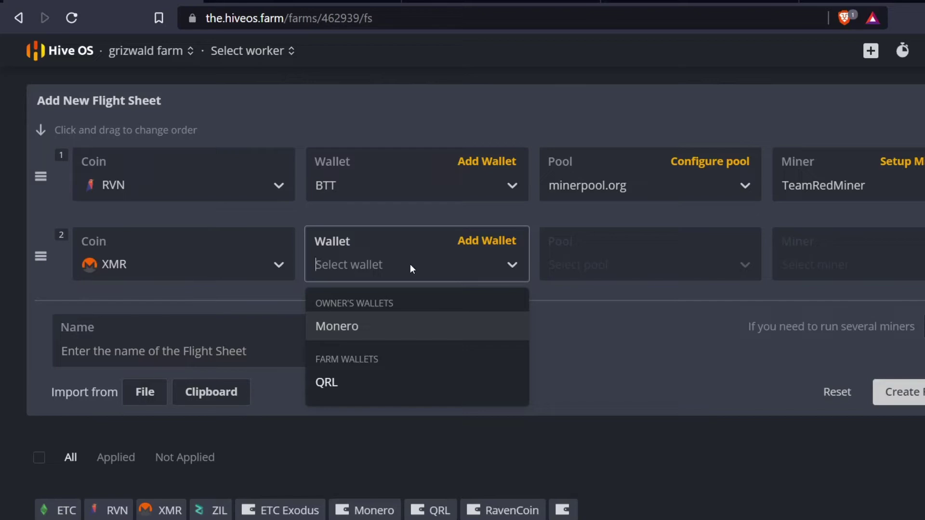
# Step: Start a new XMR wallet for the second miner, then switch to unMineable's TRX RandomX page and highlight its user-field format
pyautogui.click(488, 241)
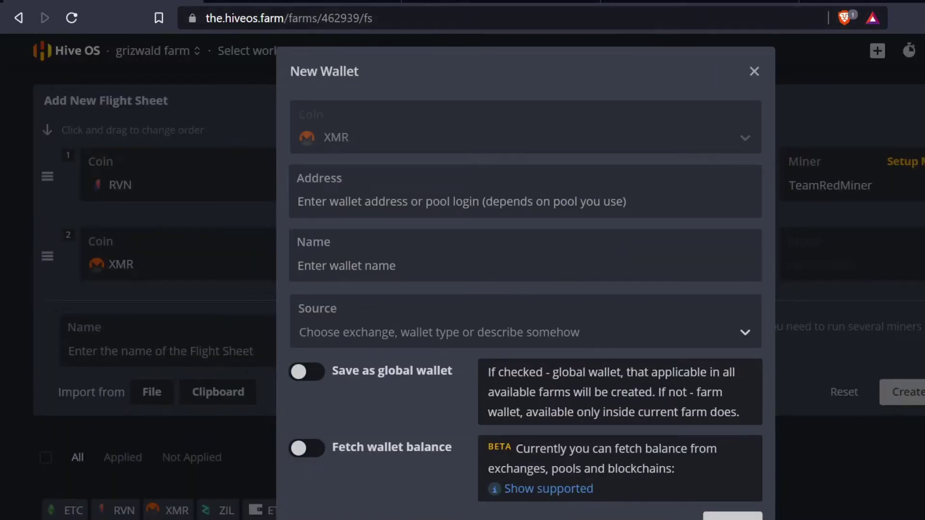
pyautogui.hotkey('ctrl', 'Tab')
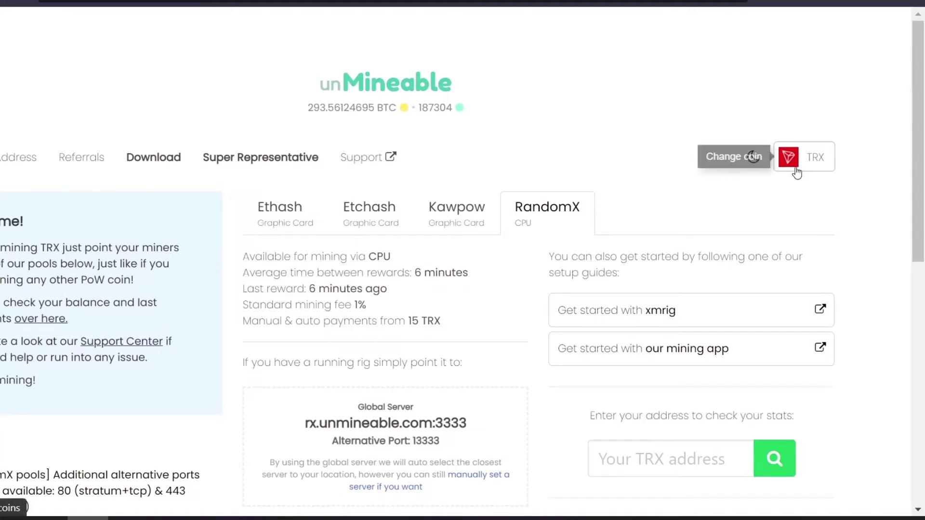
pyautogui.scroll(-2, 390, 462)
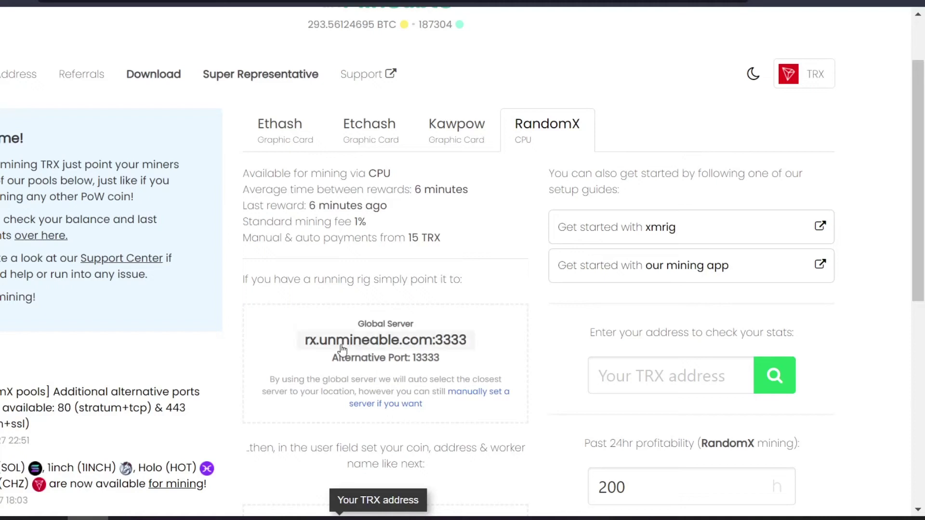
pyautogui.scroll(-2, 340, 347)
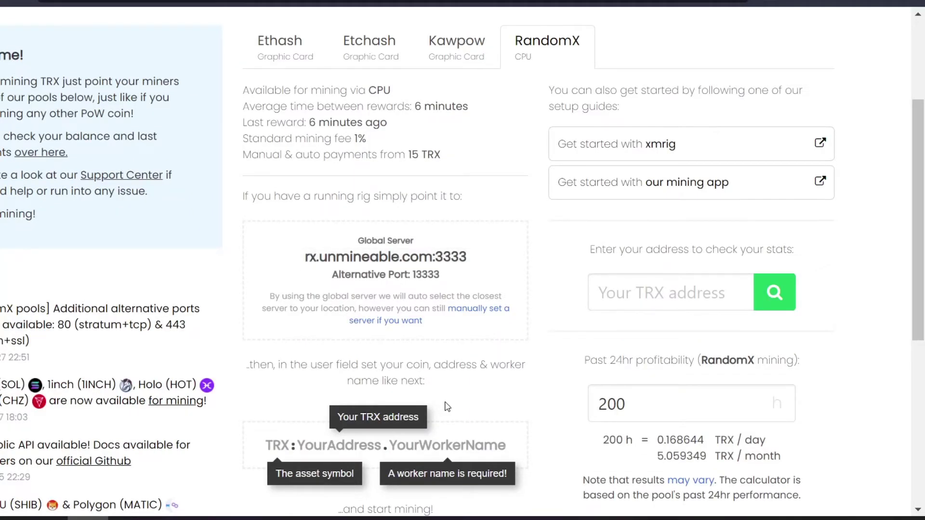
pyautogui.scroll(-2, 306, 263)
pyautogui.moveTo(265, 362); pyautogui.dragTo(507, 368)
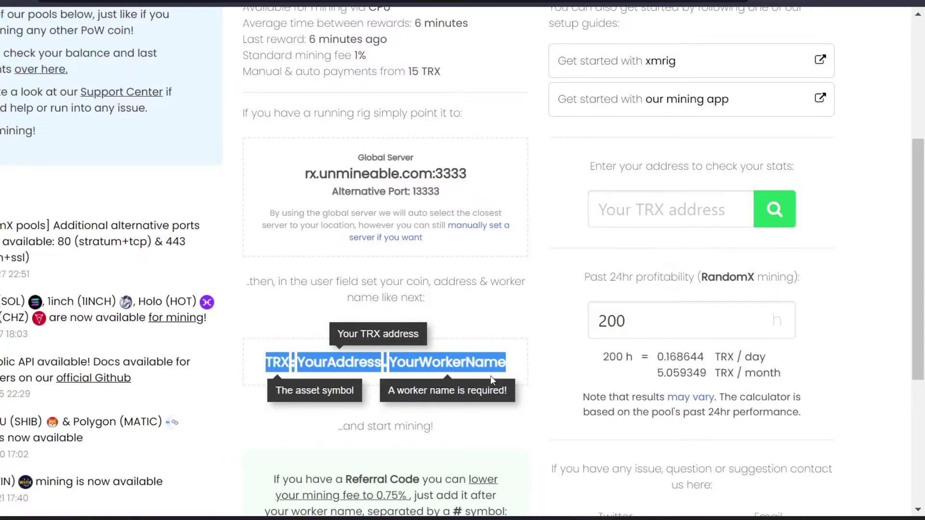
# Step: Examine the daily and monthly TRX profitability estimates for RandomX mining at 200 h
pyautogui.click(636, 321)
pyautogui.moveTo(626, 321); pyautogui.dragTo(589, 319)
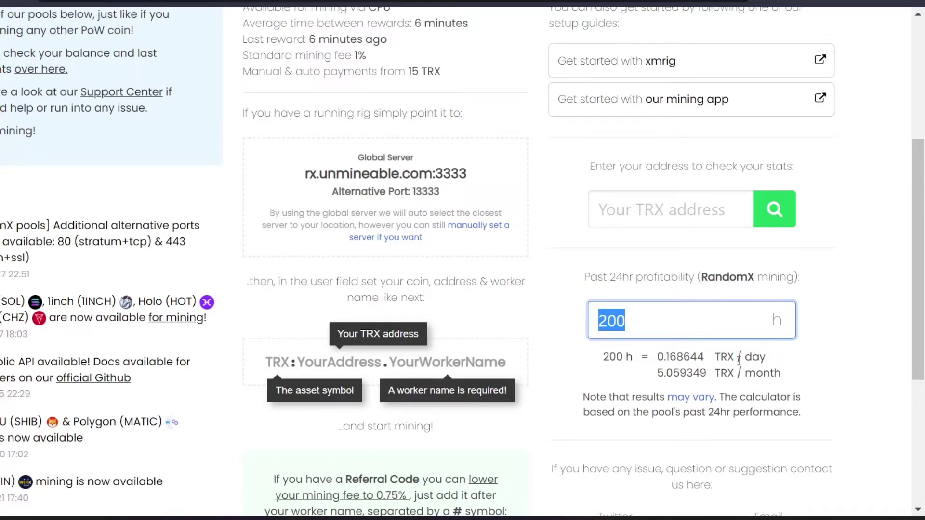
pyautogui.click(661, 357)
pyautogui.moveTo(661, 356); pyautogui.dragTo(715, 362)
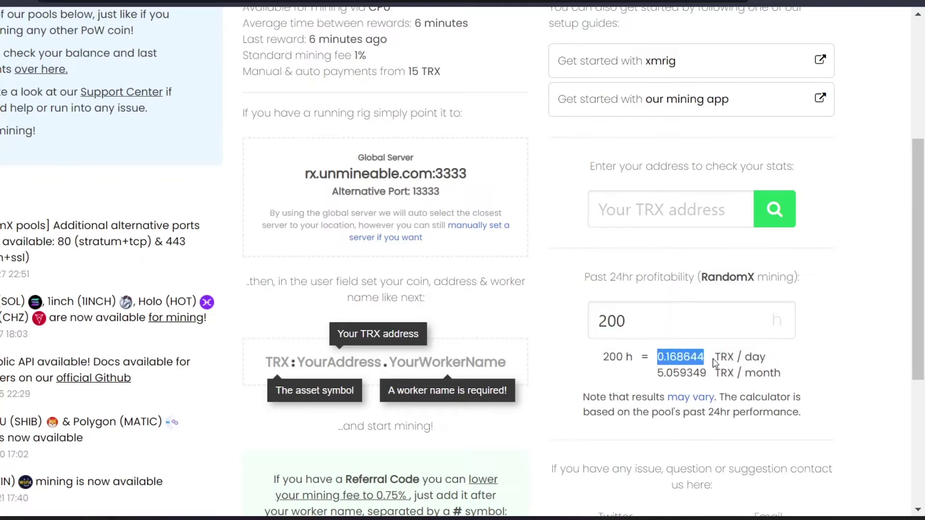
pyautogui.moveTo(650, 374); pyautogui.dragTo(707, 373)
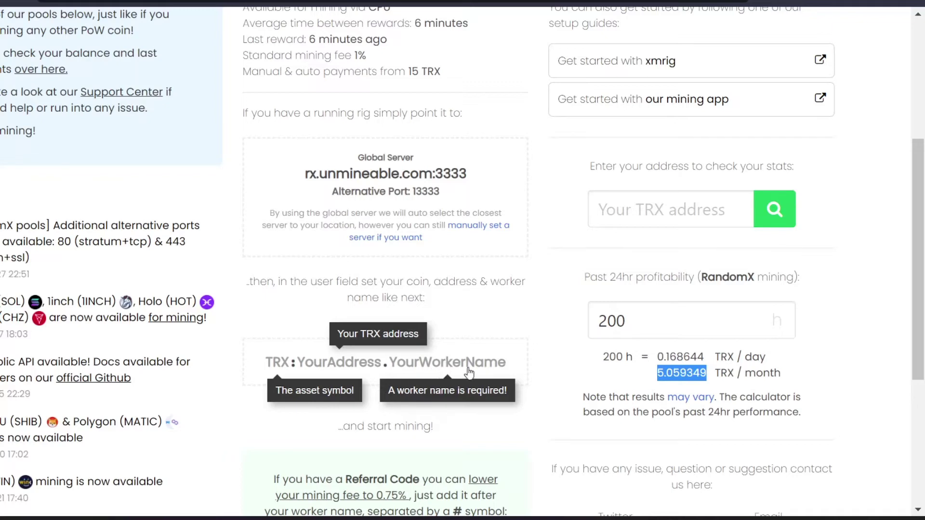
pyautogui.scroll(3, 520, 379)
pyautogui.scroll(2, 519, 380)
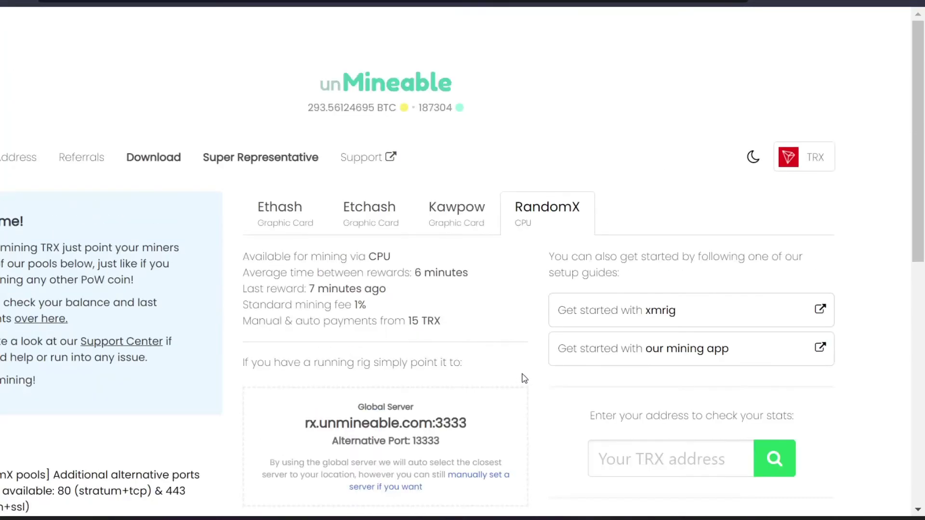
# Step: Copy the TRX:YourAddress.YourWorkerName template from unMineable and paste it as the new wallet's address in Hive OS
pyautogui.scroll(-5, 523, 379)
pyautogui.moveTo(268, 362); pyautogui.dragTo(466, 377)
pyautogui.hotkey('ctrl', 'c')
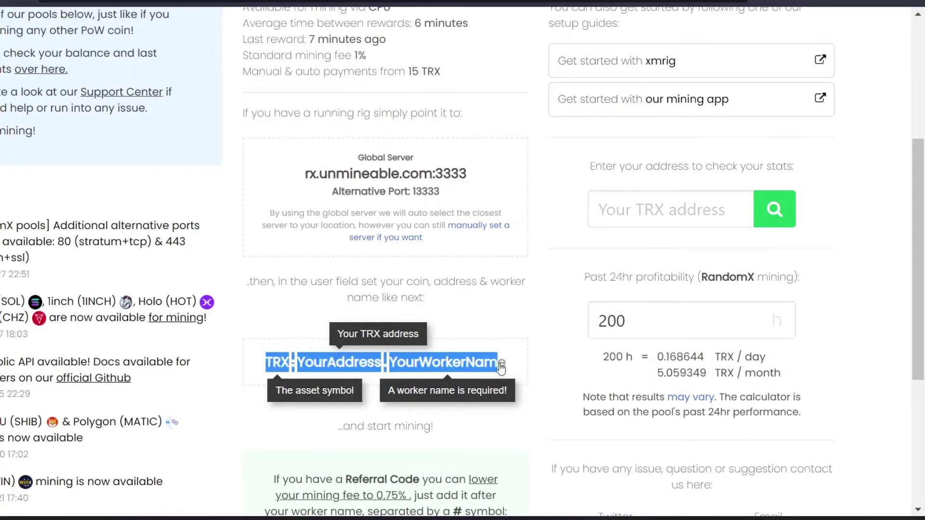
pyautogui.rightClick(496, 362)
pyautogui.click(531, 375)
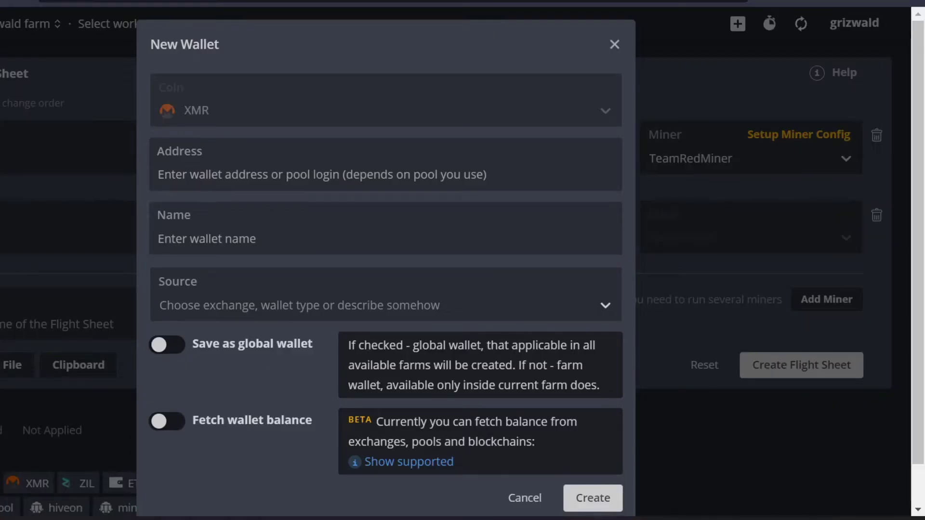
pyautogui.click(216, 174)
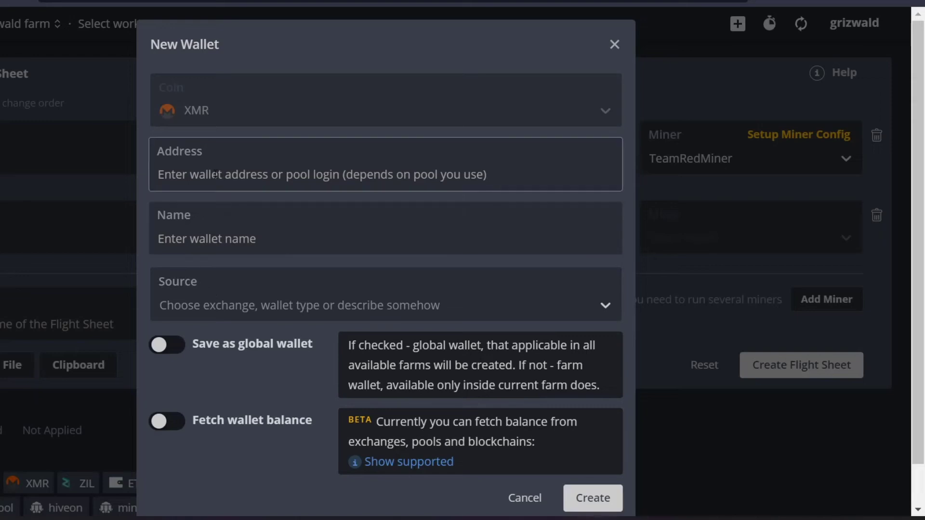
pyautogui.hotkey('ctrl', 'v')
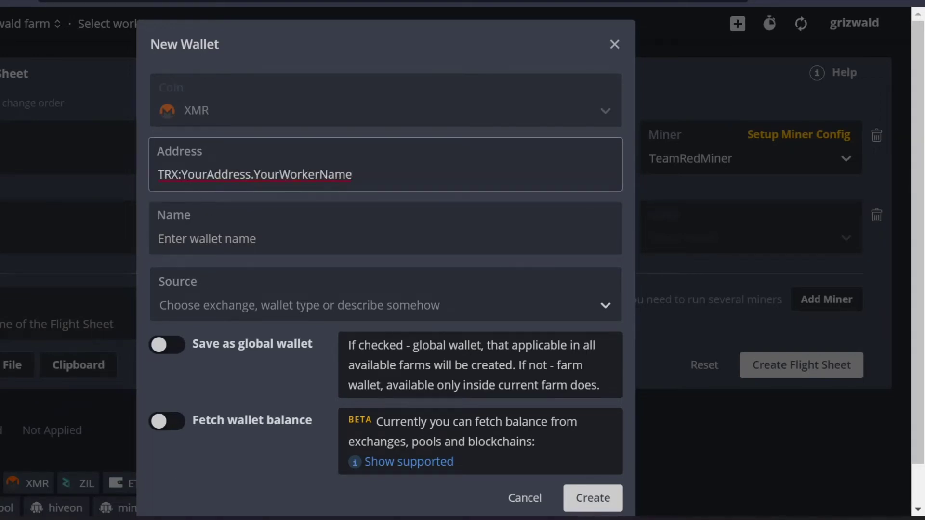
# Step: Switch to the text editor, copy the saved TRX wallet address and return to the new wallet form
pyautogui.hotkey('alt', 'Tab')
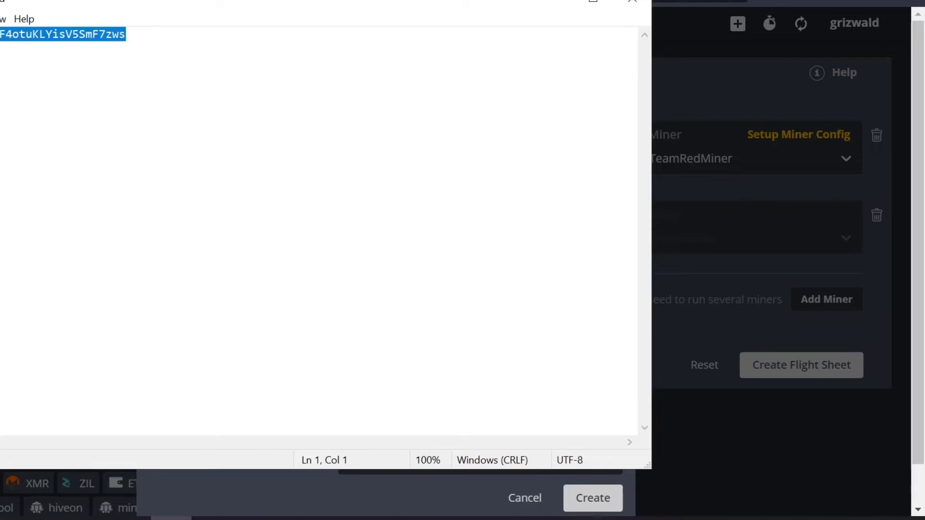
pyautogui.rightClick(30, 39)
pyautogui.click(62, 87)
pyautogui.click(554, 4)
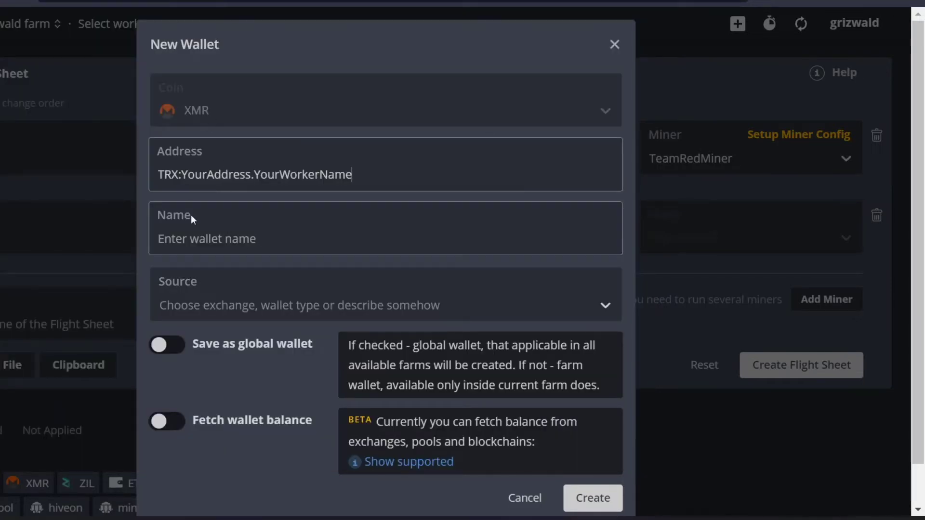
# Step: Replace YourAddress in the wallet address with the copied TRX address and YourWorkerName with Rebtech
pyautogui.click(185, 174)
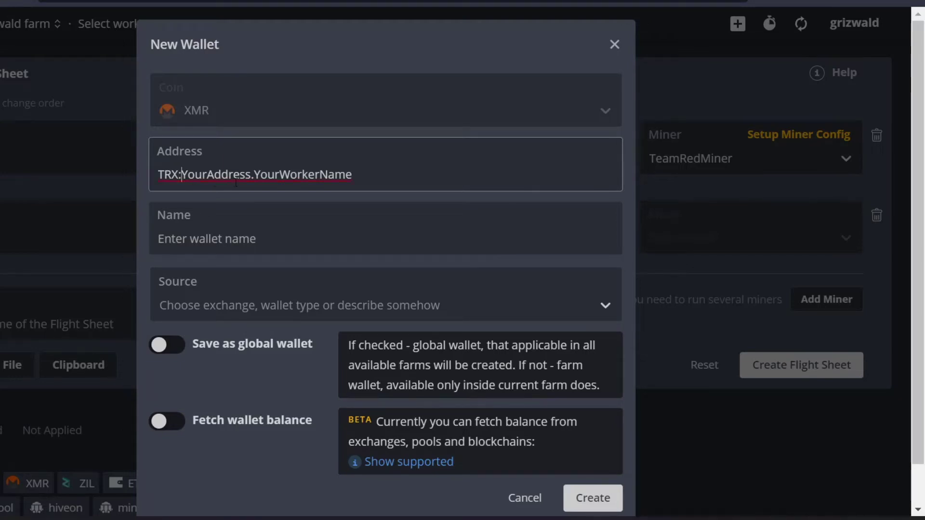
pyautogui.press('Left')
pyautogui.press('Right')
pyautogui.press('Right')
pyautogui.press('Right')
pyautogui.press('Right')
pyautogui.press('Right')
pyautogui.press('Right')
pyautogui.press('Right')
pyautogui.press('Right')
pyautogui.press('Right')
pyautogui.press('Right')
pyautogui.press('Right')
pyautogui.press('Right')
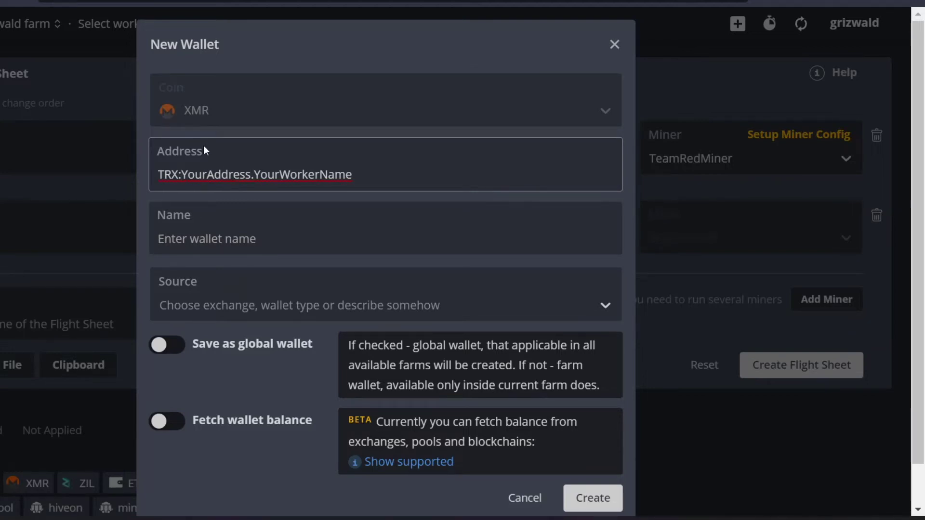
pyautogui.moveTo(182, 174); pyautogui.dragTo(250, 183)
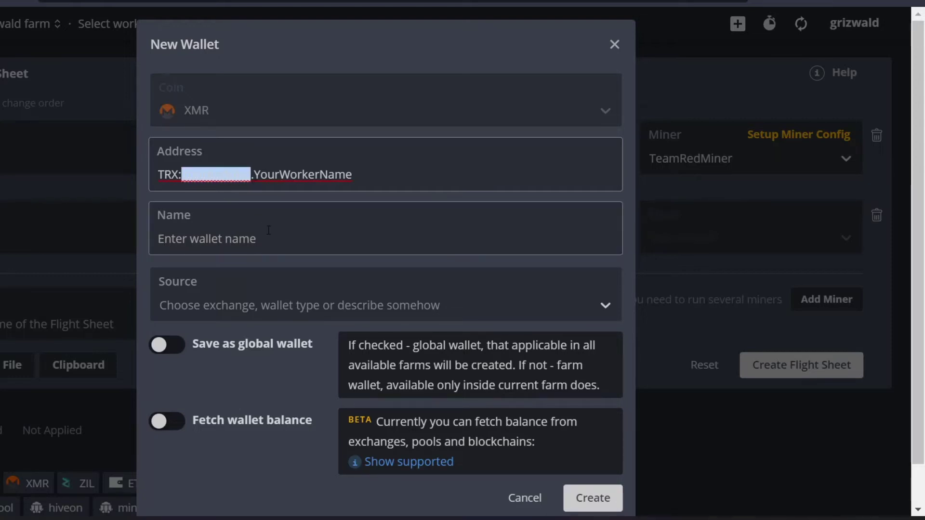
pyautogui.hotkey('ctrl', 'v')
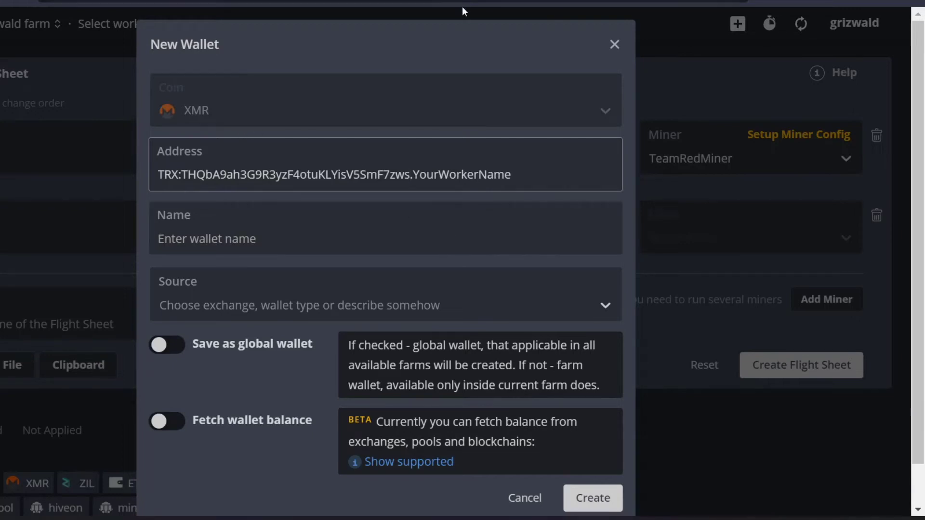
pyautogui.moveTo(413, 174); pyautogui.dragTo(509, 181)
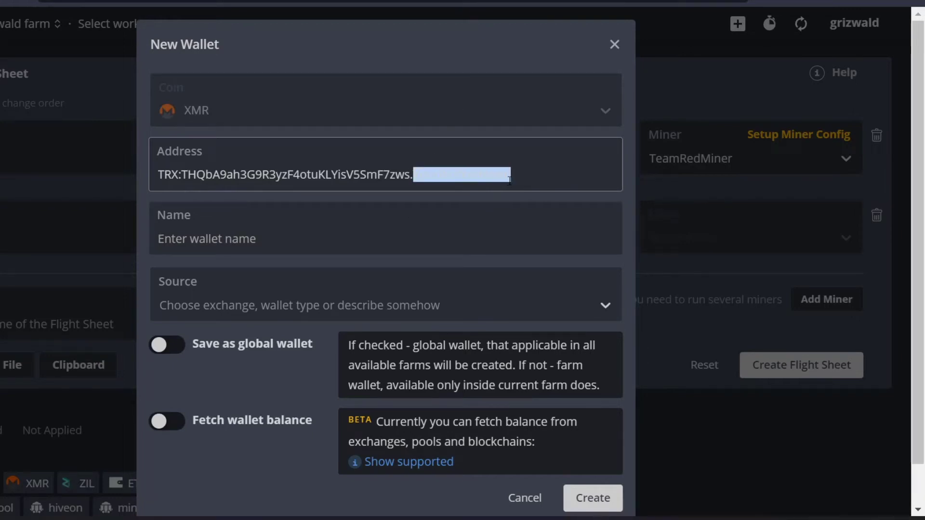
pyautogui.write('Rebtech')
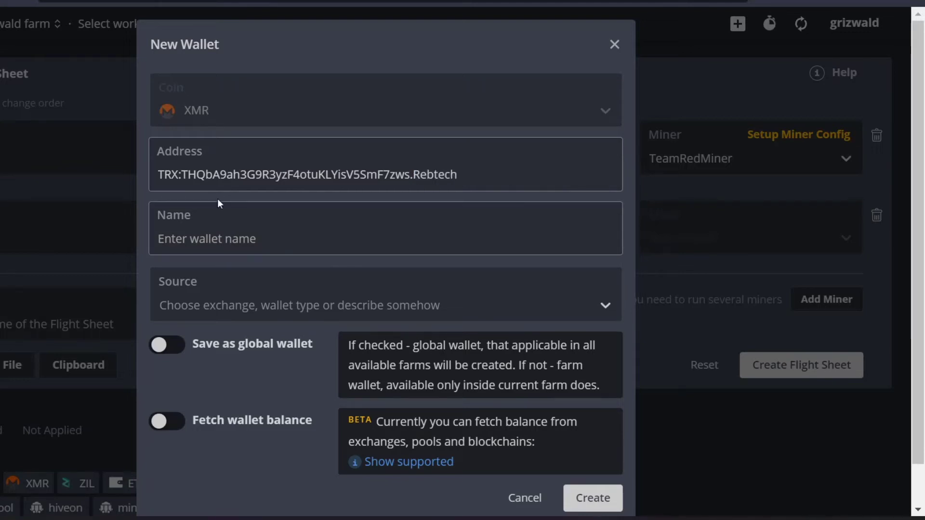
# Step: Name the new wallet TRX and create it
pyautogui.click(203, 243)
pyautogui.write('TRX')
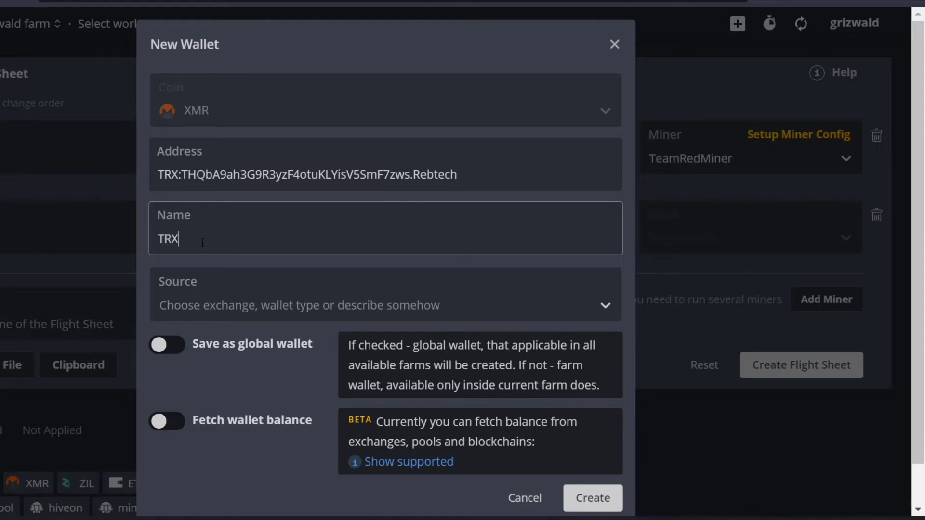
pyautogui.click(608, 504)
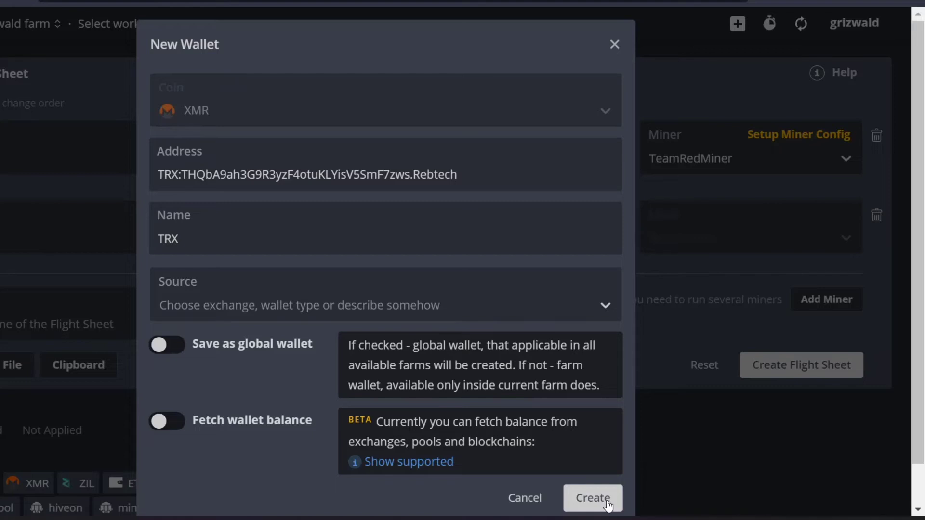
pyautogui.click(591, 506)
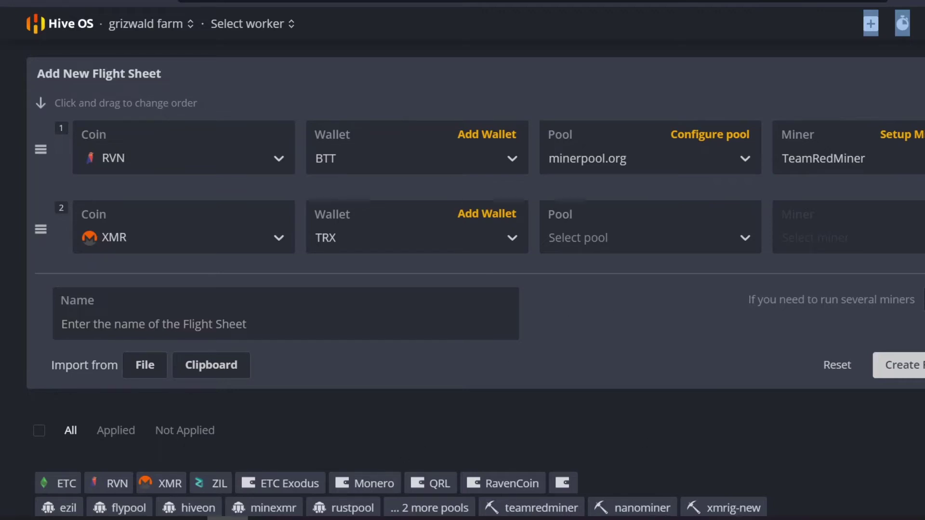
# Step: Choose minerrocks as the pool for the XMR miner and turn on its advanced configuration
pyautogui.click(637, 229)
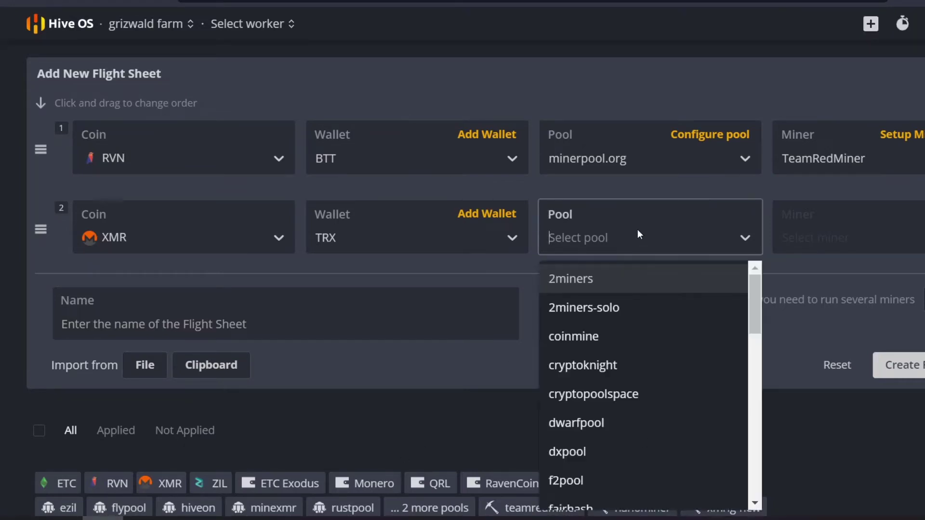
pyautogui.scroll(-5, 627, 378)
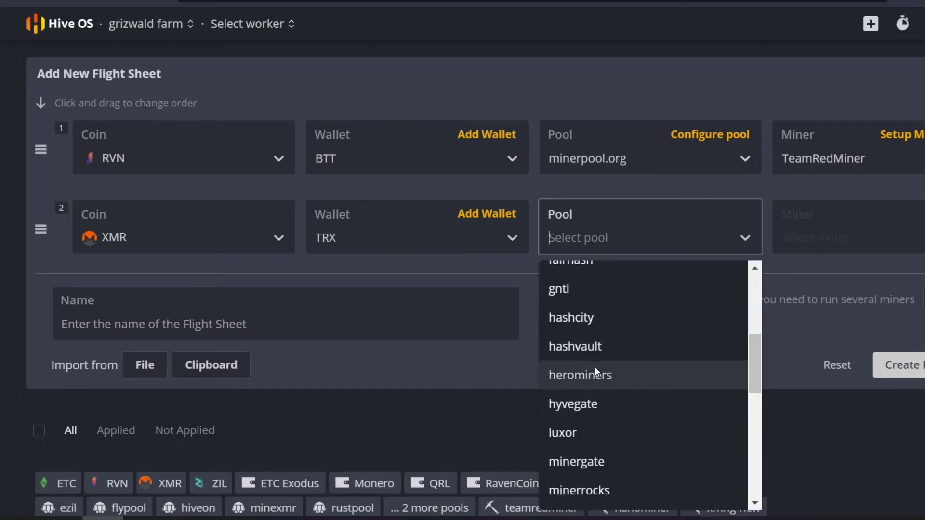
pyautogui.scroll(-2, 597, 368)
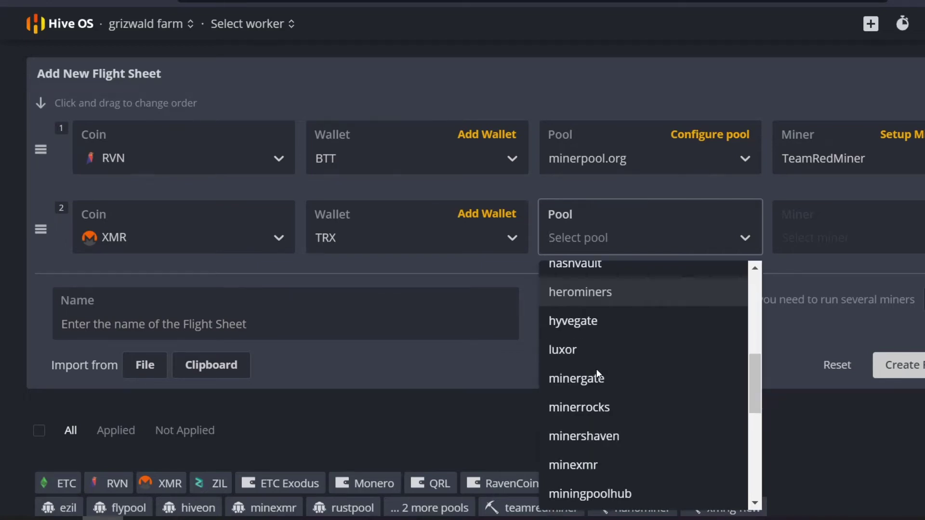
pyautogui.click(597, 409)
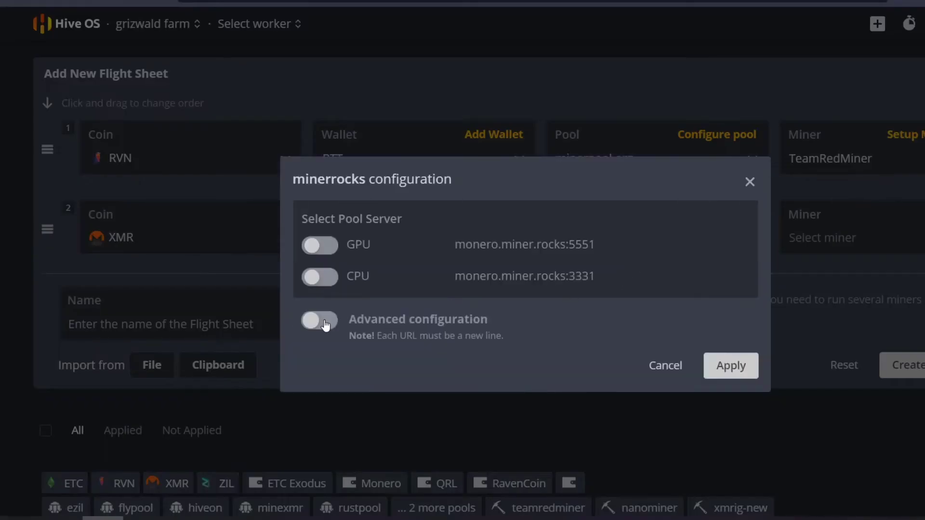
pyautogui.click(325, 322)
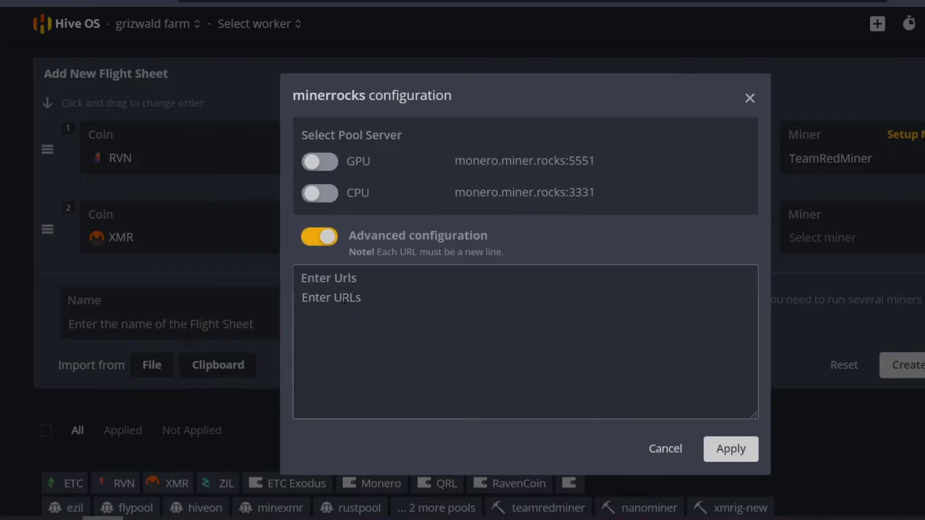
pyautogui.click(378, 356)
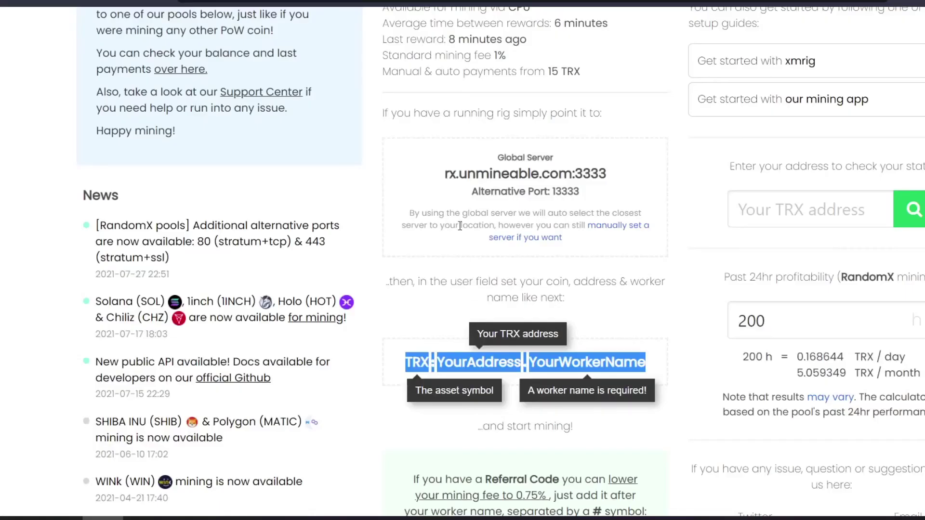
# Step: Switch to unMineable's TRX page and copy the RandomX global server address rx.unmineable.com:3333
pyautogui.scroll(5, 449, 179)
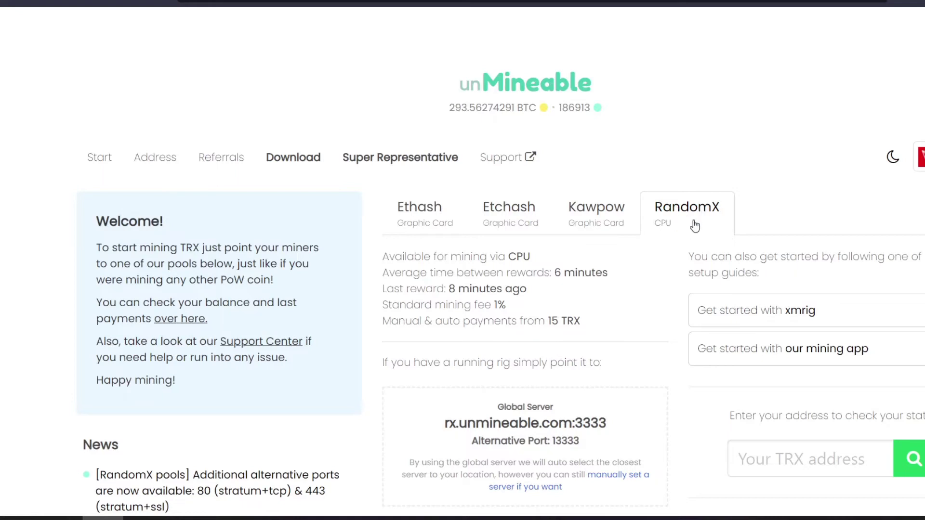
pyautogui.scroll(-3, 675, 232)
pyautogui.moveTo(443, 257); pyautogui.dragTo(608, 269)
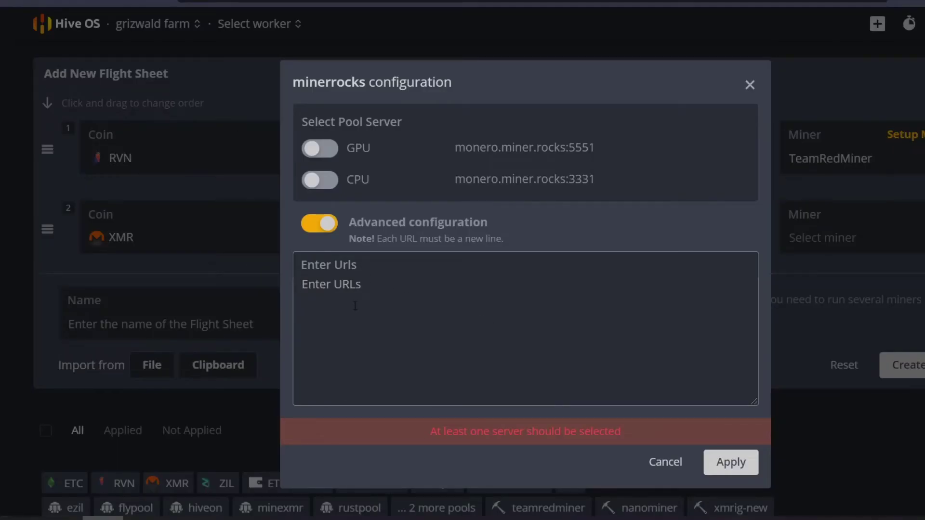
# Step: Enter rx.unmineable.com:3333 and rx.unmineable.com:13333 as the minerrocks server URLs and apply the pool configuration
pyautogui.write('rx.unmineable.com:3333')
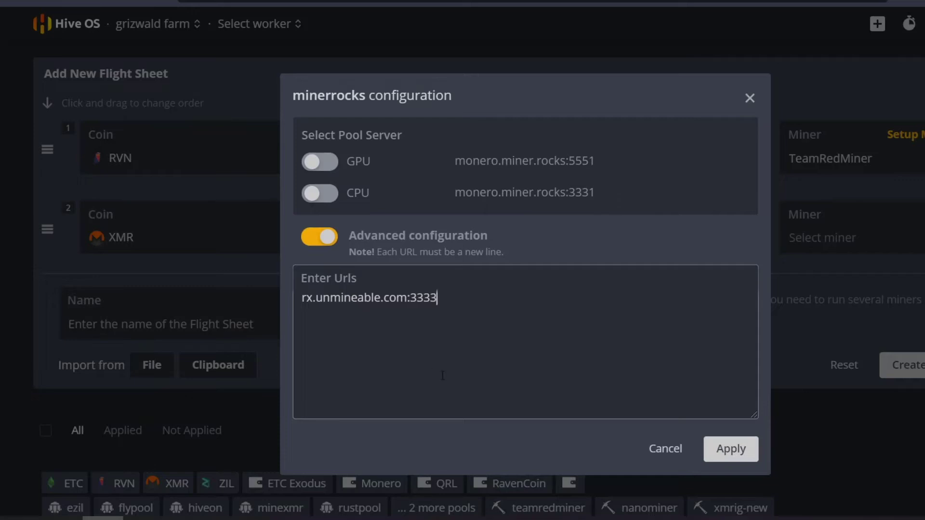
pyautogui.press('Return')
pyautogui.write('rx.unmineable.com:3333')
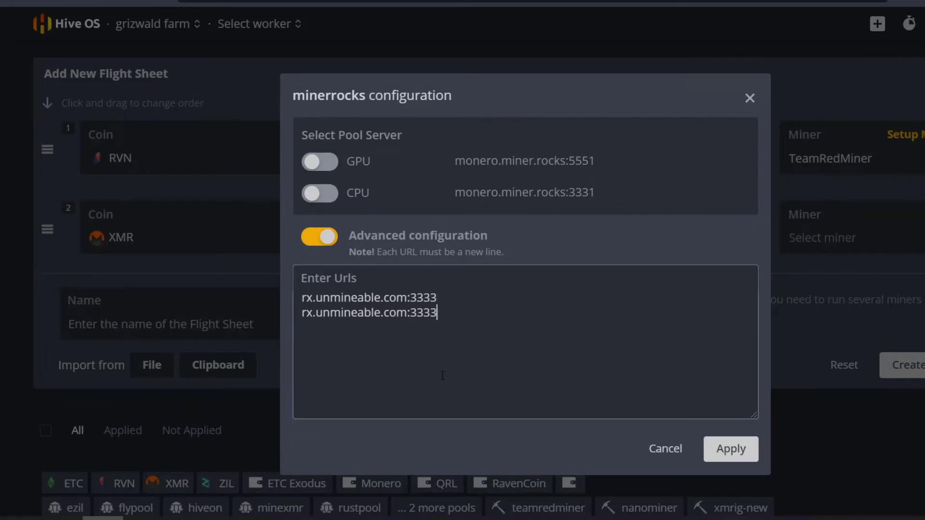
pyautogui.press('Left')
pyautogui.press('Left')
pyautogui.press('Left')
pyautogui.press('Left')
pyautogui.write('1')
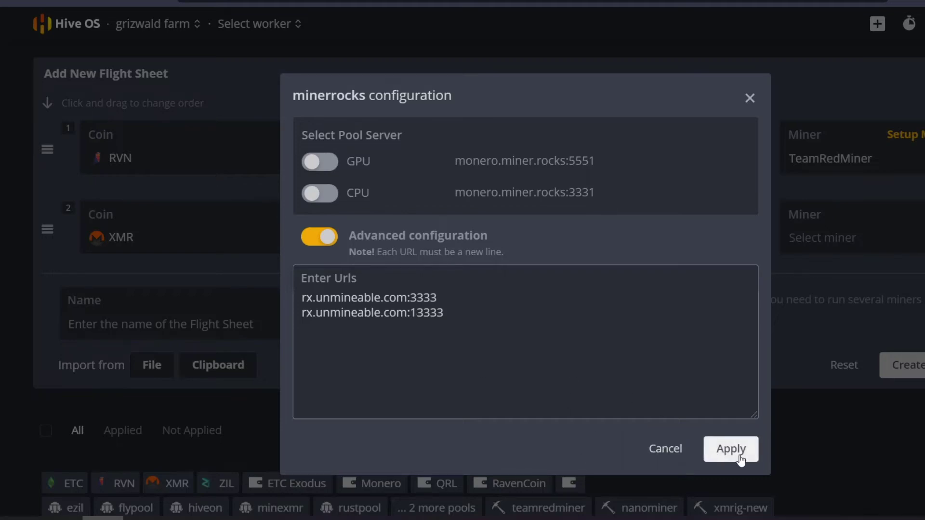
pyautogui.click(444, 298)
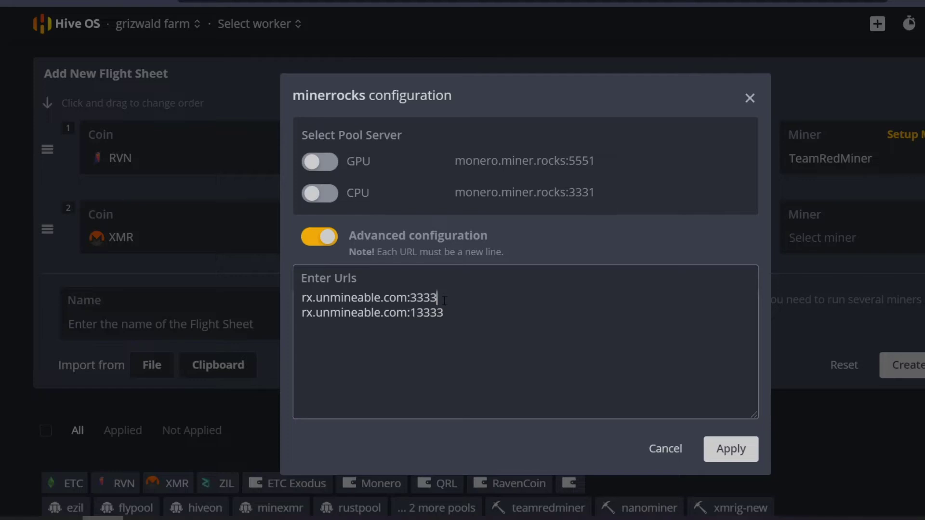
pyautogui.click(456, 316)
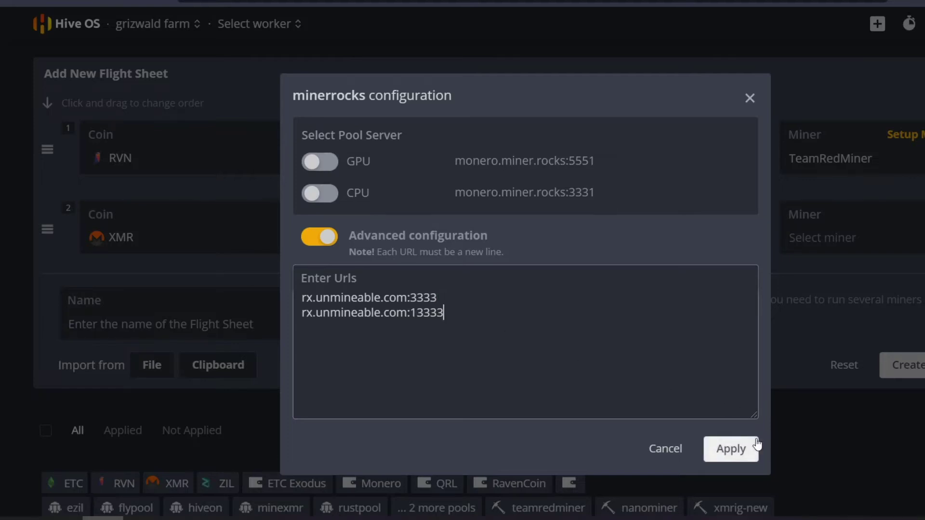
pyautogui.click(731, 451)
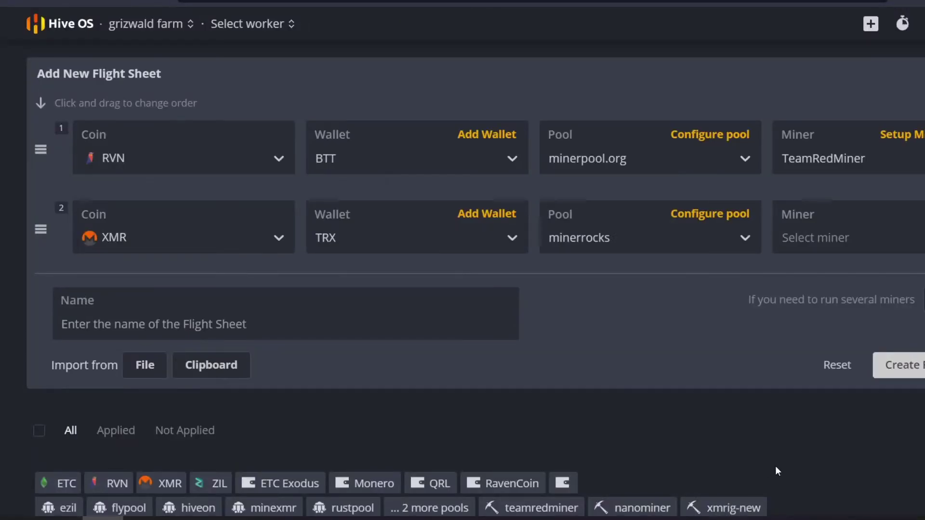
# Step: Choose XmRig AMD as the miner for the XMR row and create the flight sheet
pyautogui.click(822, 244)
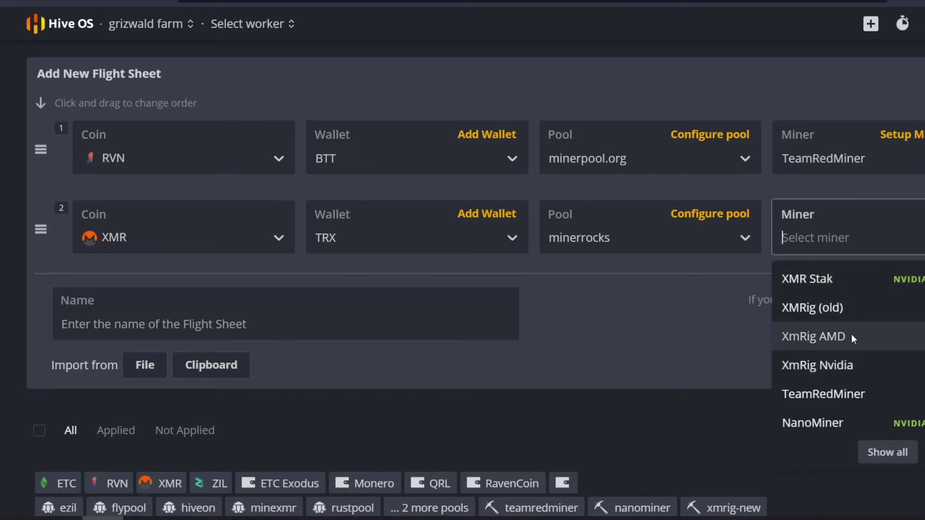
pyautogui.scroll(-2, 852, 334)
pyautogui.scroll(2, 852, 337)
pyautogui.click(849, 338)
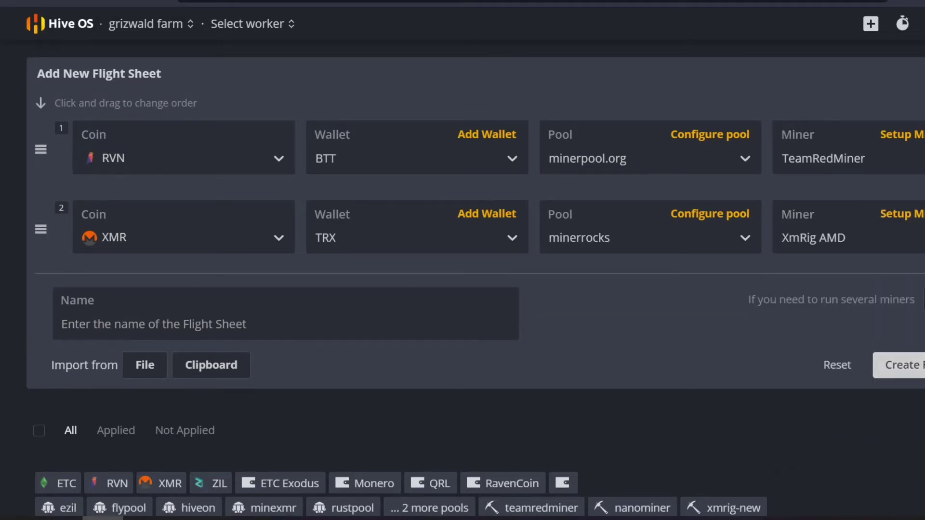
pyautogui.click(897, 366)
pyautogui.scroll(-5, 555, 415)
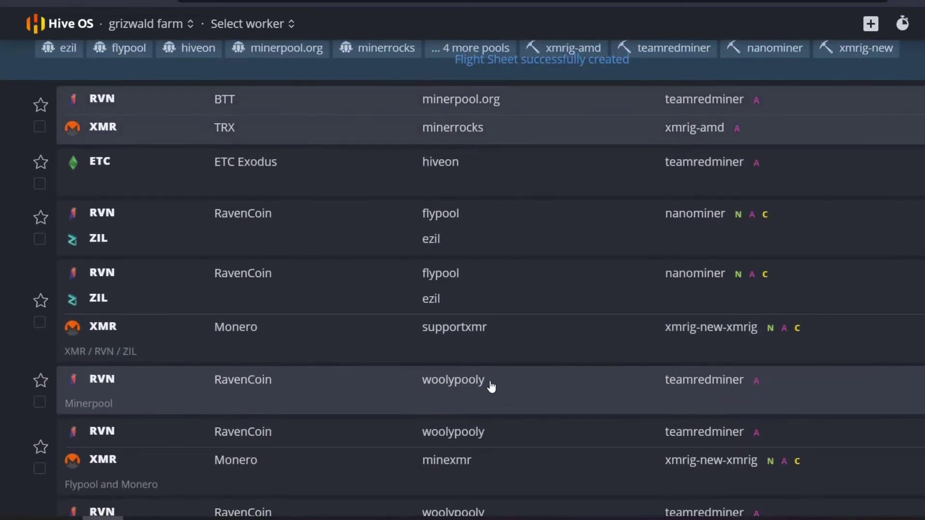
# Step: Expand Accelero's details in the farm's worker list and open that worker's own page
pyautogui.scroll(10, 489, 384)
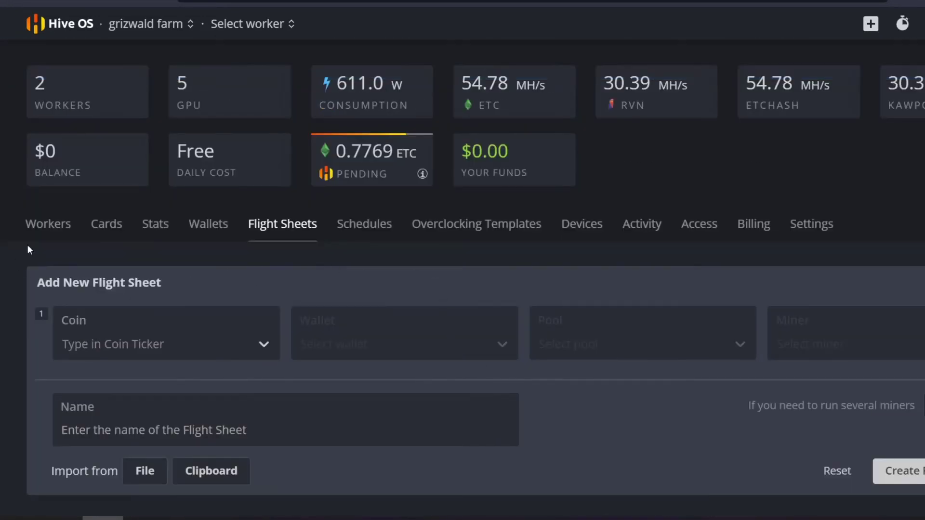
pyautogui.click(58, 234)
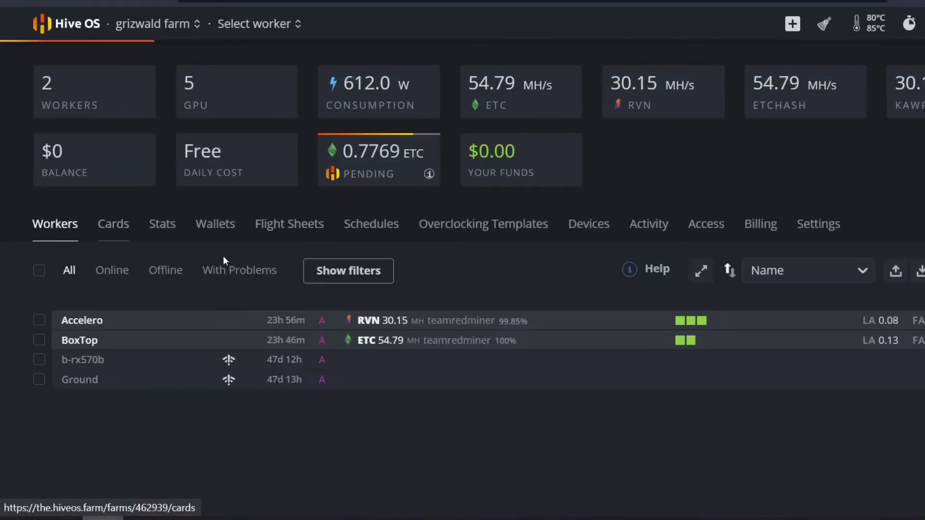
pyautogui.click(222, 326)
pyautogui.scroll(-2, 282, 348)
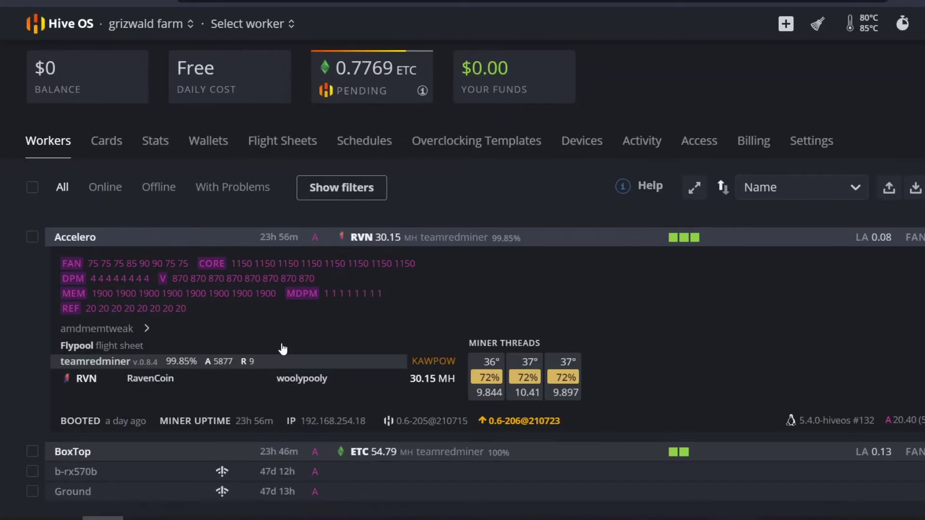
pyautogui.scroll(2, 245, 294)
pyautogui.click(245, 23)
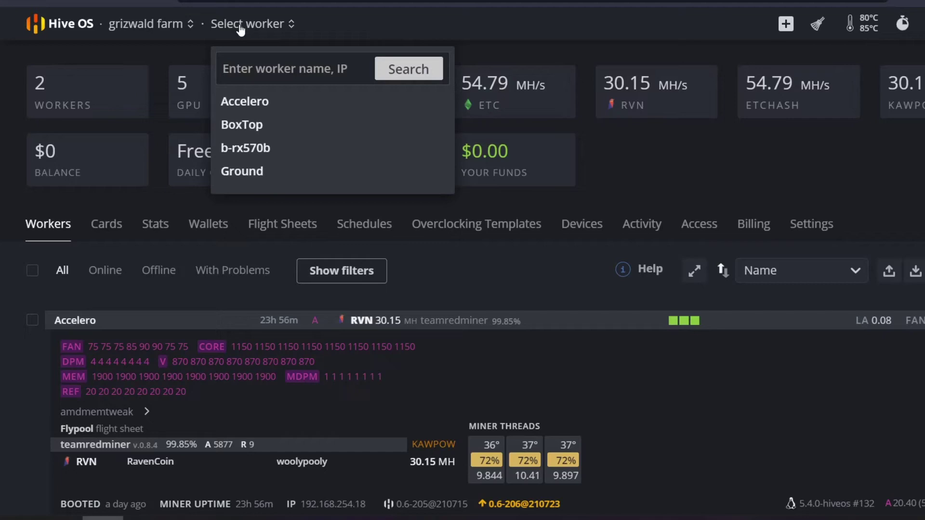
pyautogui.click(244, 102)
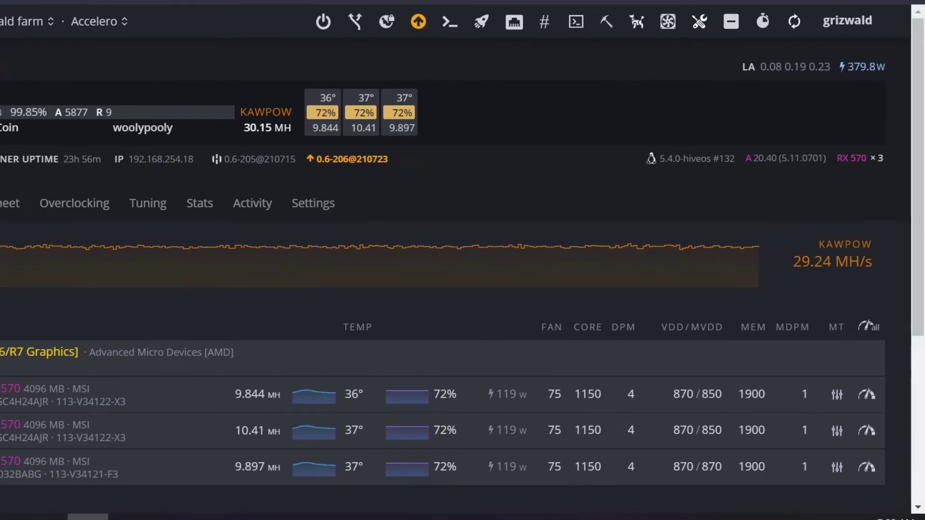
# Step: Apply the flight sheet combining the BTT and TRX wallets to the Accelero worker
pyautogui.click(9, 203)
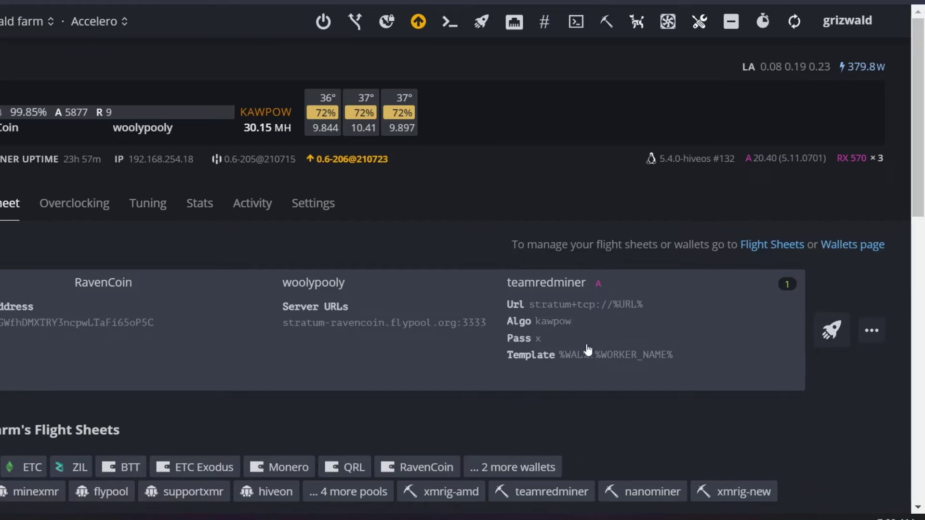
pyautogui.scroll(-5, 683, 332)
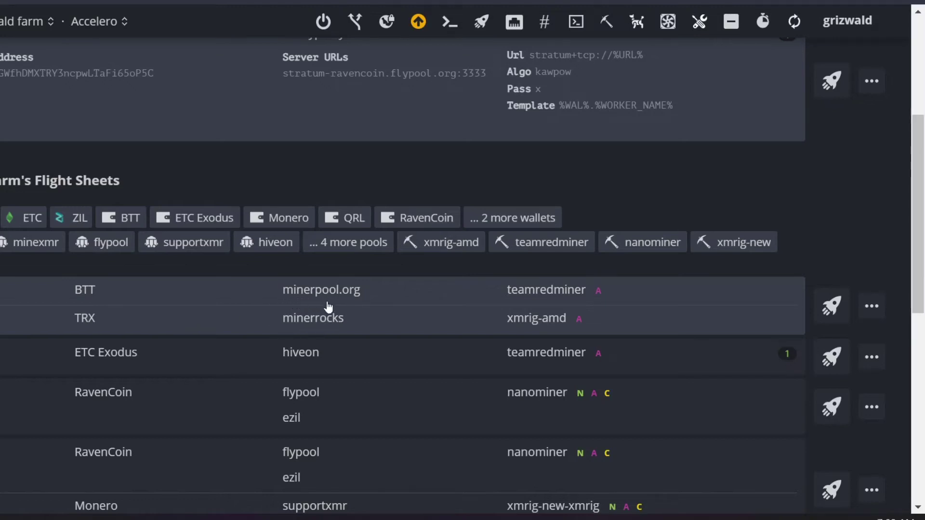
pyautogui.click(842, 316)
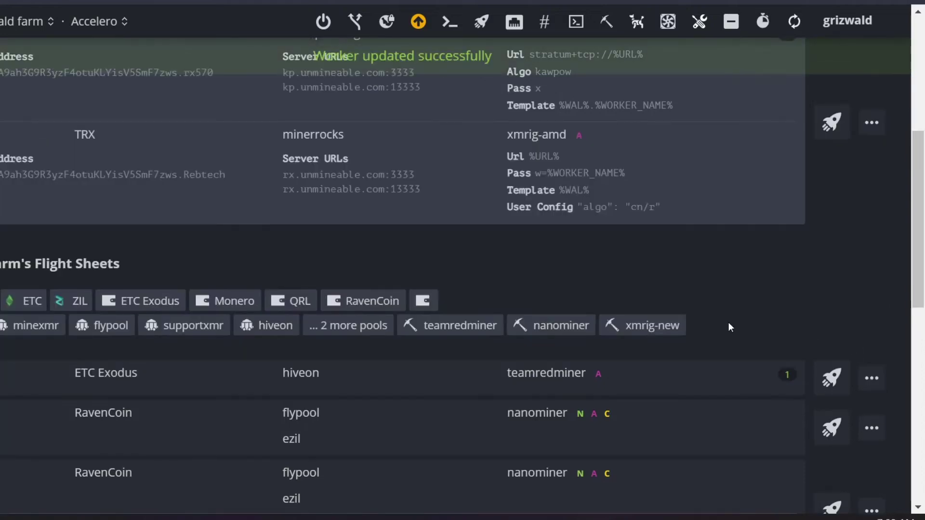
pyautogui.scroll(6, 730, 327)
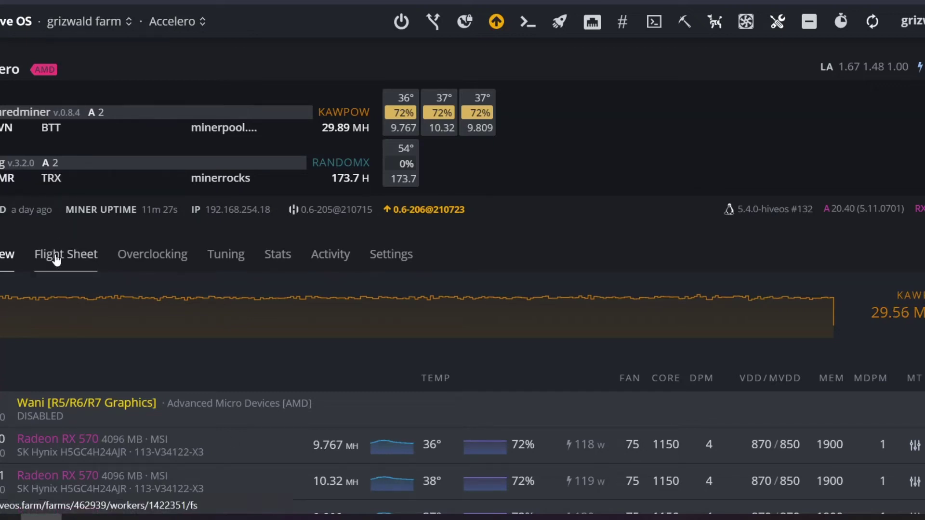
# Step: Open Accelero's active flight sheet for editing, check the XMR miner choice XMRig (old), and cancel the edit
pyautogui.click(70, 260)
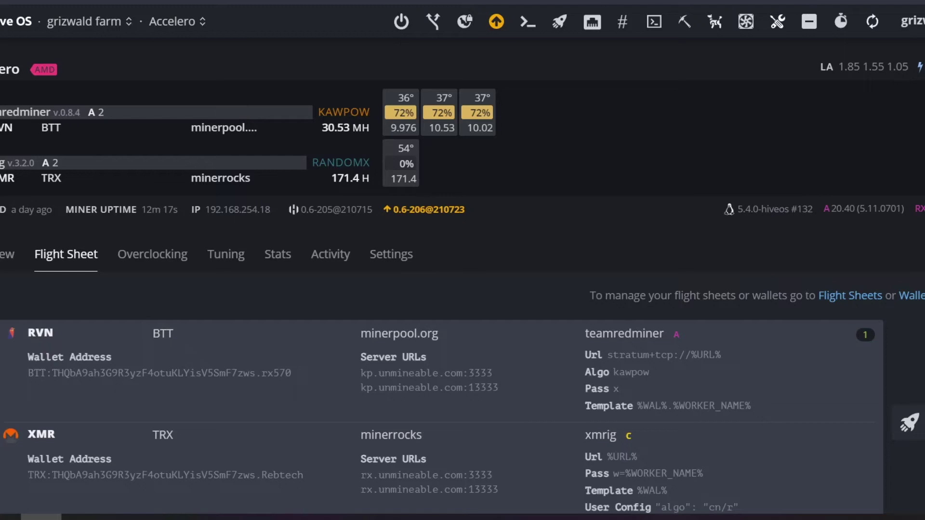
pyautogui.click(916, 202)
pyautogui.click(893, 222)
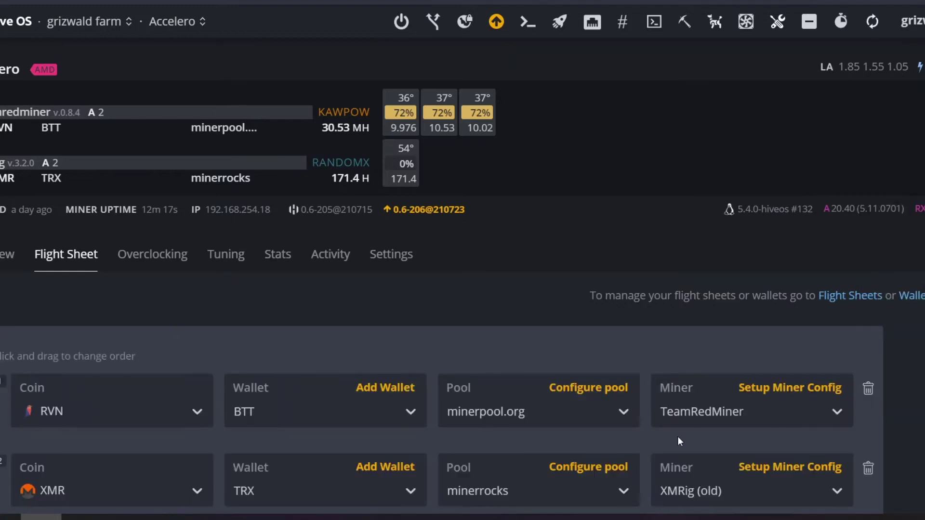
pyautogui.scroll(-2, 549, 422)
pyautogui.click(770, 408)
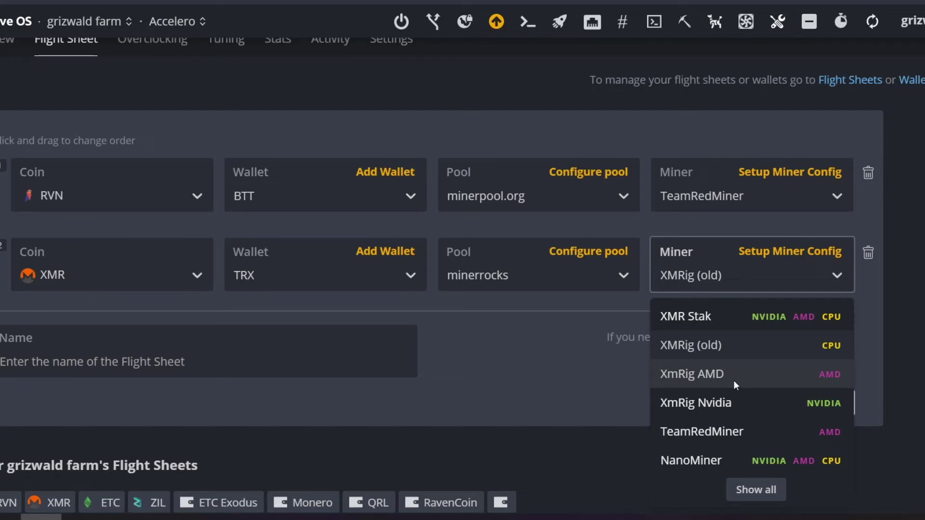
pyautogui.click(730, 343)
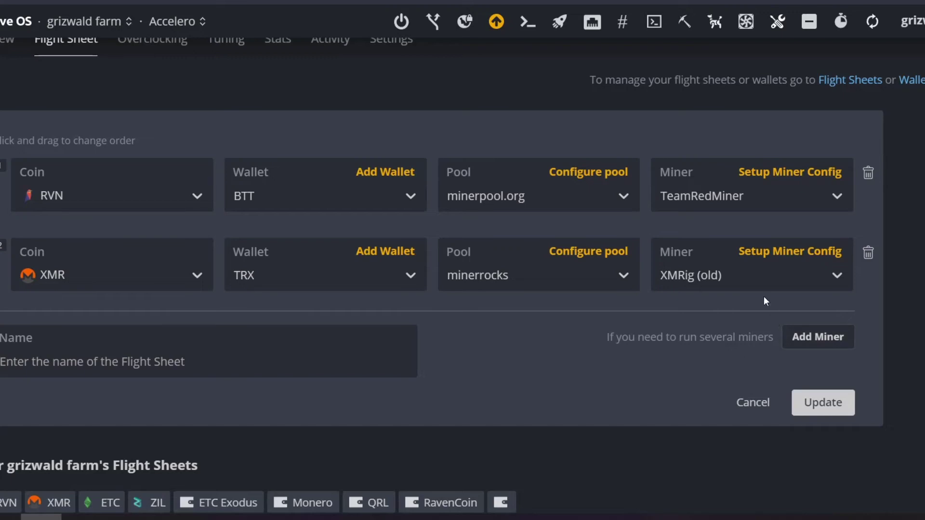
pyautogui.click(765, 408)
pyautogui.scroll(3, 439, 314)
pyautogui.scroll(1, 438, 321)
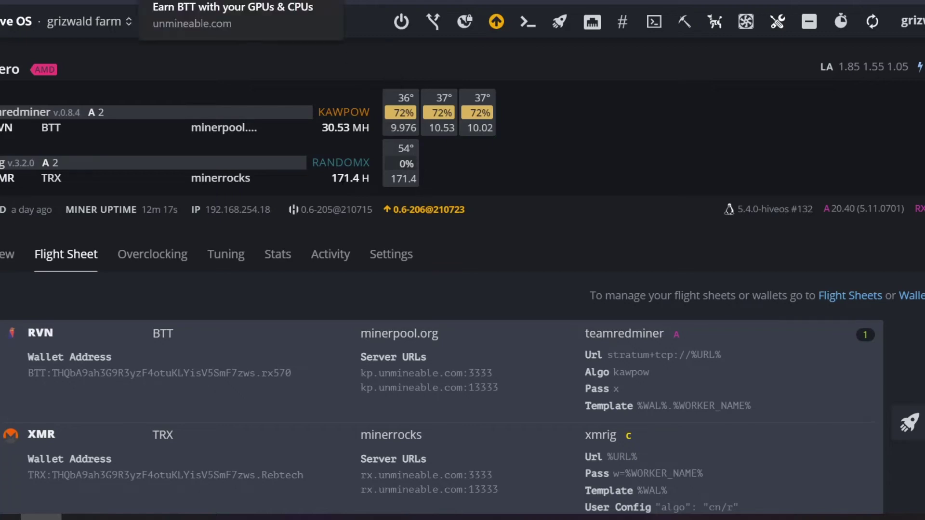
# Step: Switch to unMineable's BTT page and look up the mining stats for the copied wallet address
pyautogui.click(192, 0)
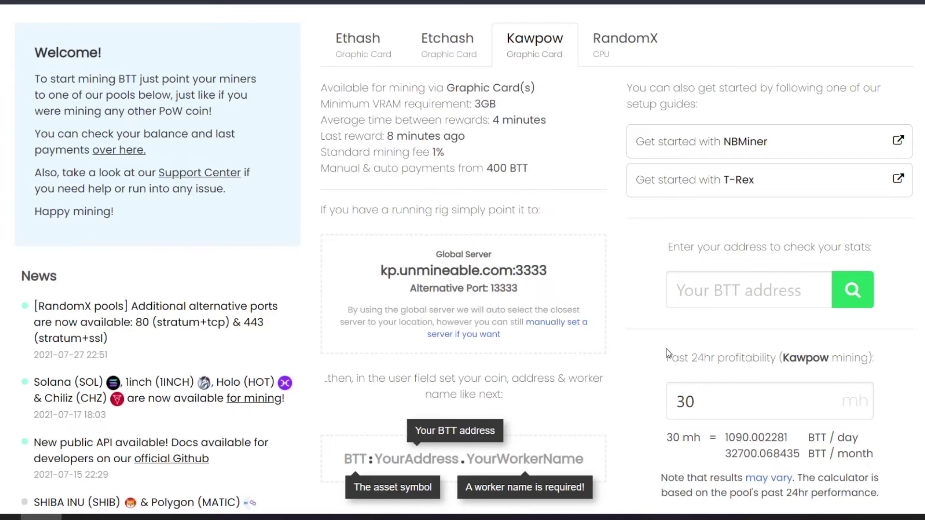
pyautogui.scroll(3, 631, 412)
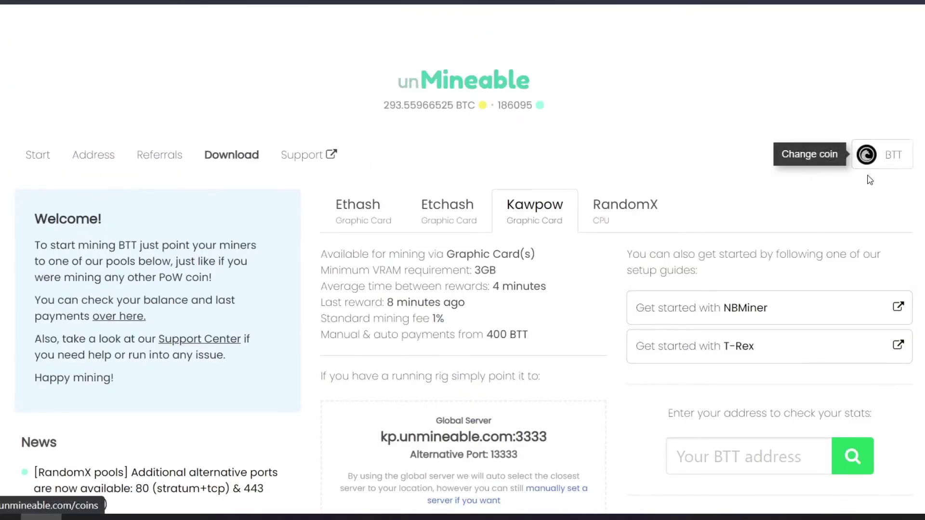
pyautogui.scroll(-5, 771, 258)
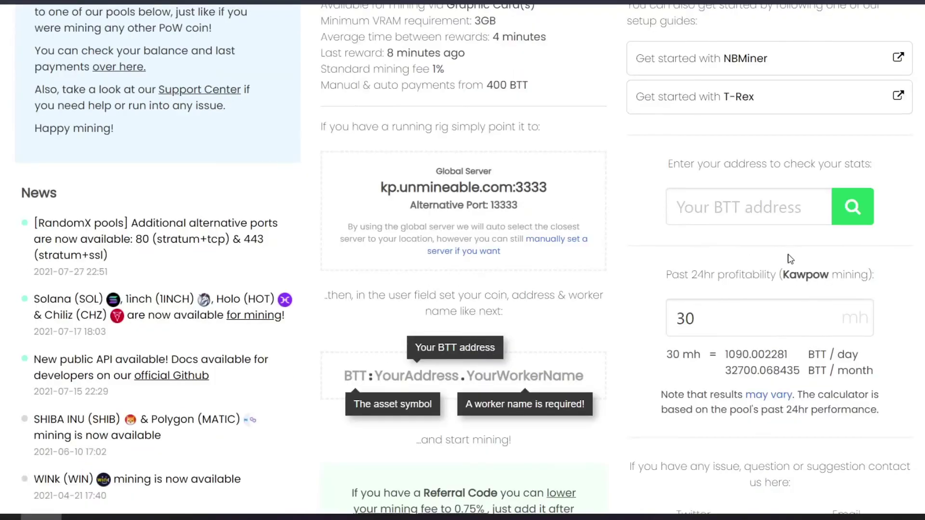
pyautogui.click(768, 209)
pyautogui.hotkey('ctrl', 'v')
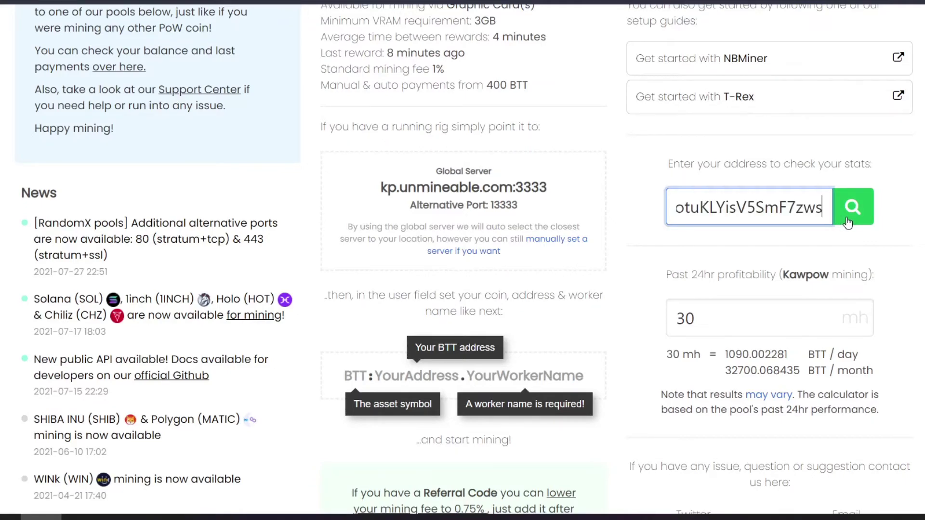
pyautogui.scroll(5, 767, 177)
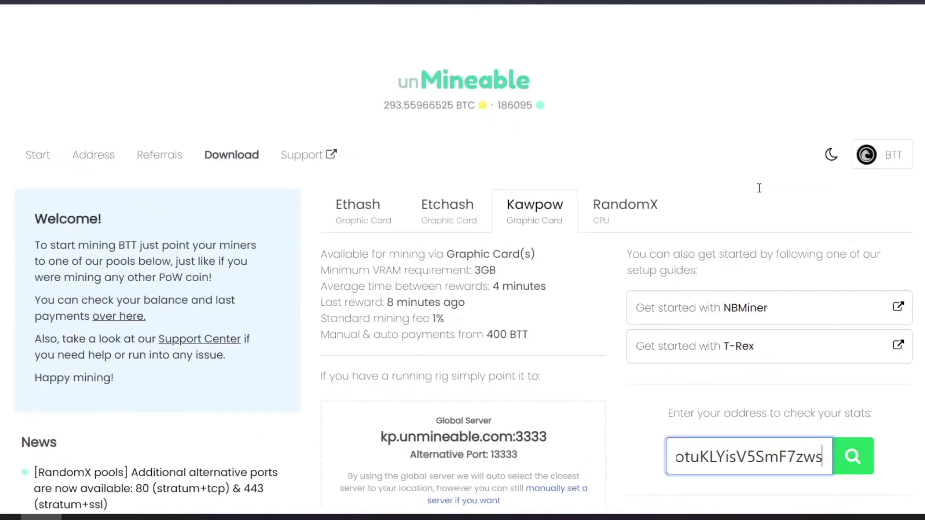
pyautogui.scroll(-3, 871, 173)
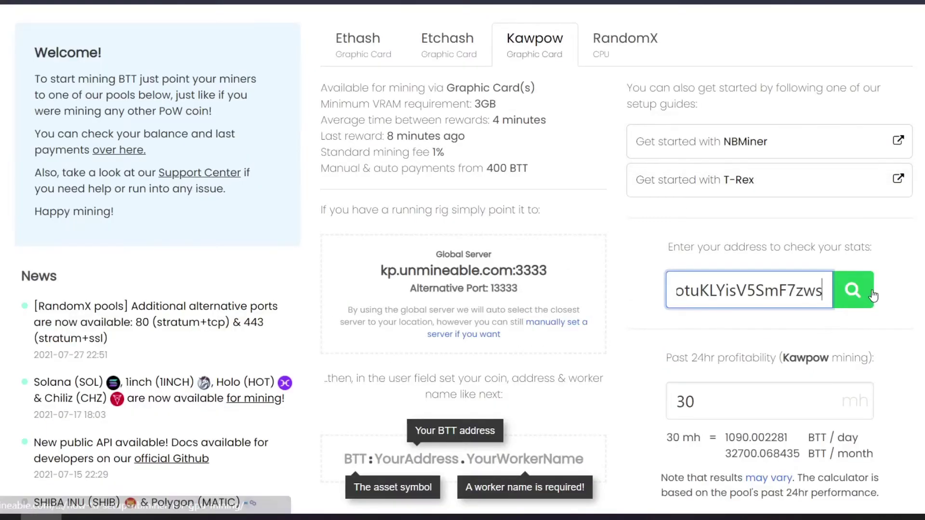
pyautogui.click(859, 296)
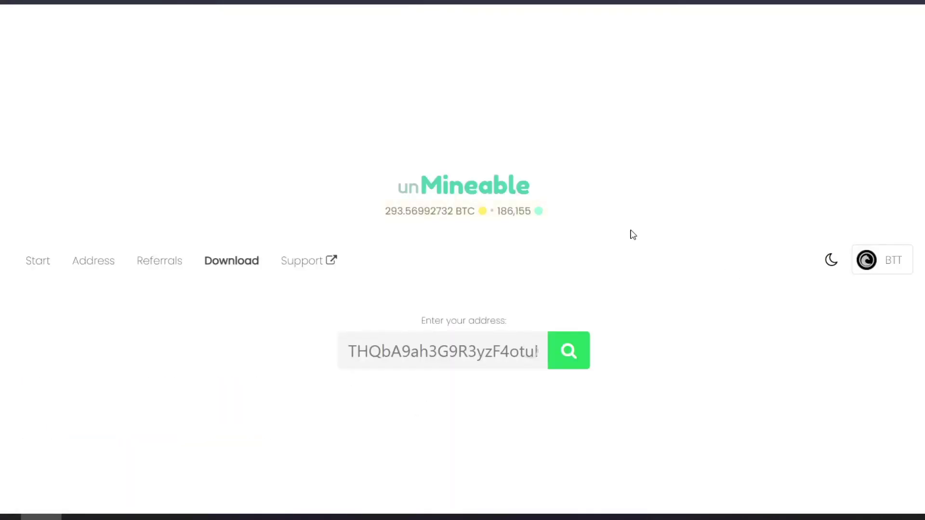
# Step: Examine the address's Kawpow workers and compare them with the Accelero worker in Hive OS
pyautogui.scroll(-1, 559, 287)
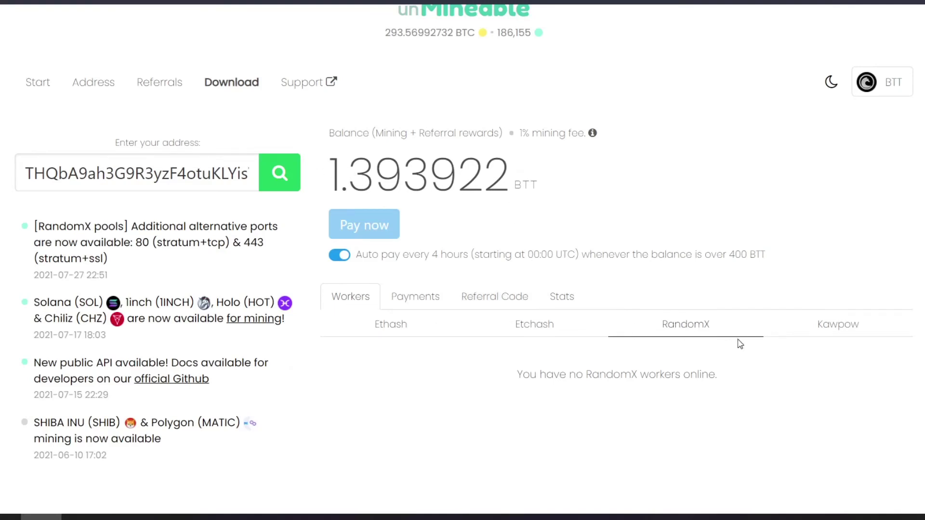
pyautogui.click(863, 330)
pyautogui.scroll(-1, 685, 356)
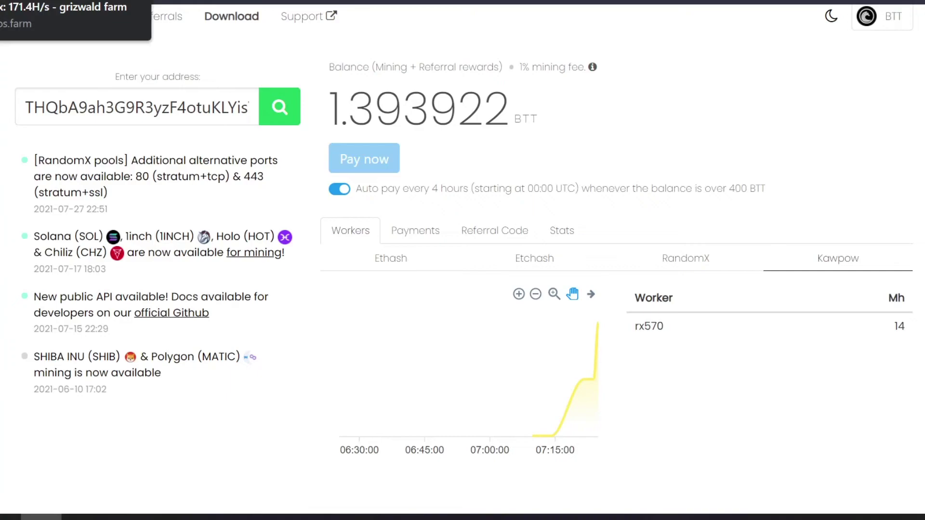
pyautogui.click(57, 1)
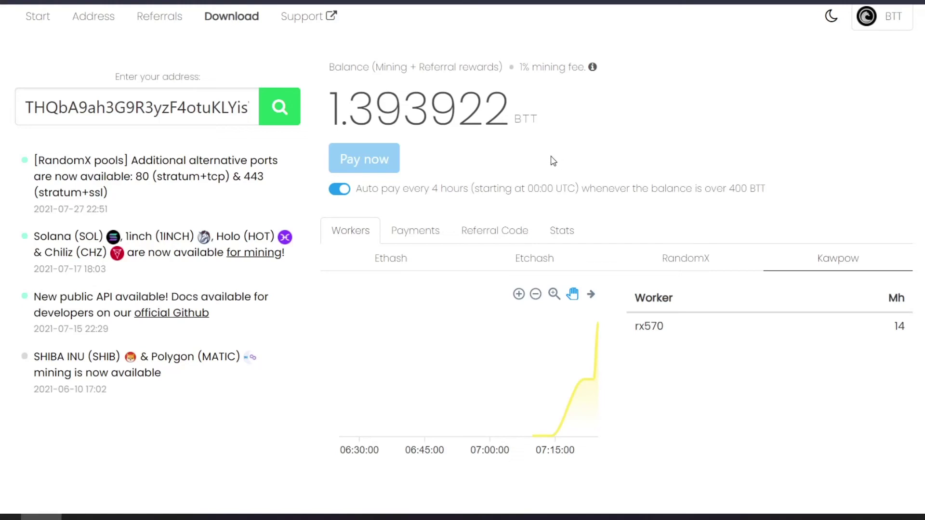
# Step: Show the unMineable account's referral code and select the whole code
pyautogui.click(493, 241)
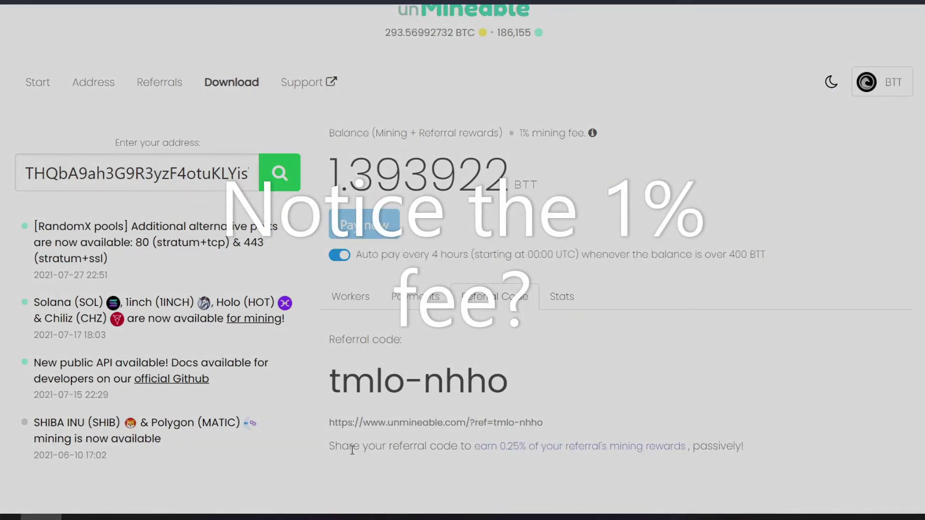
pyautogui.moveTo(331, 386); pyautogui.dragTo(507, 390)
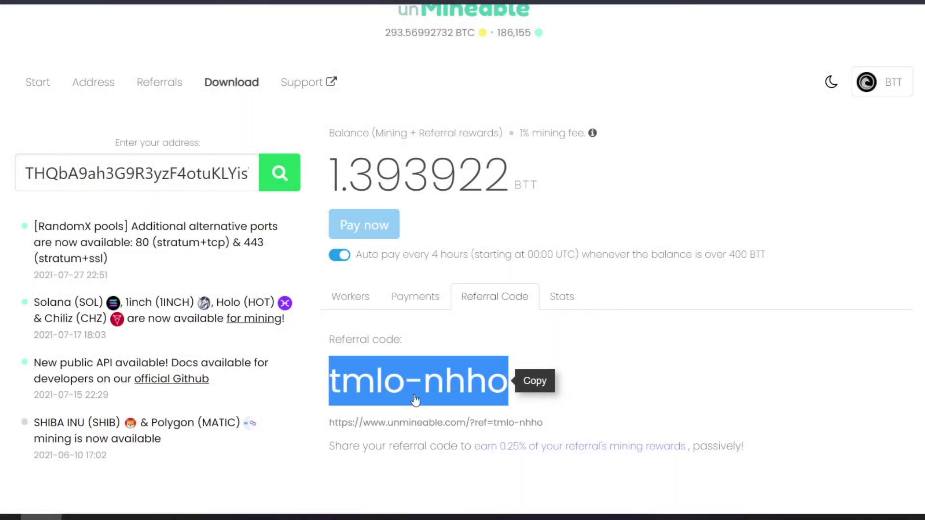
# Step: Copy the selected referral code of the BTT account
pyautogui.rightClick(442, 397)
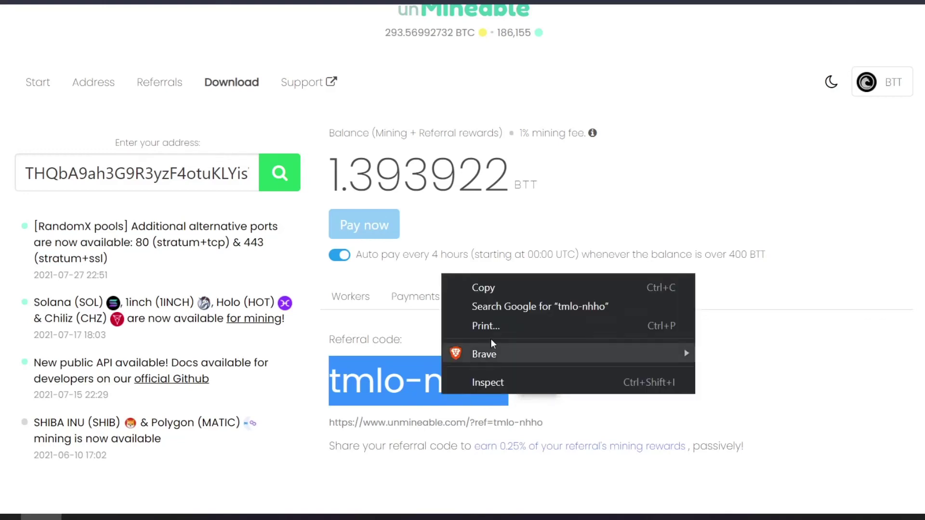
pyautogui.click(493, 291)
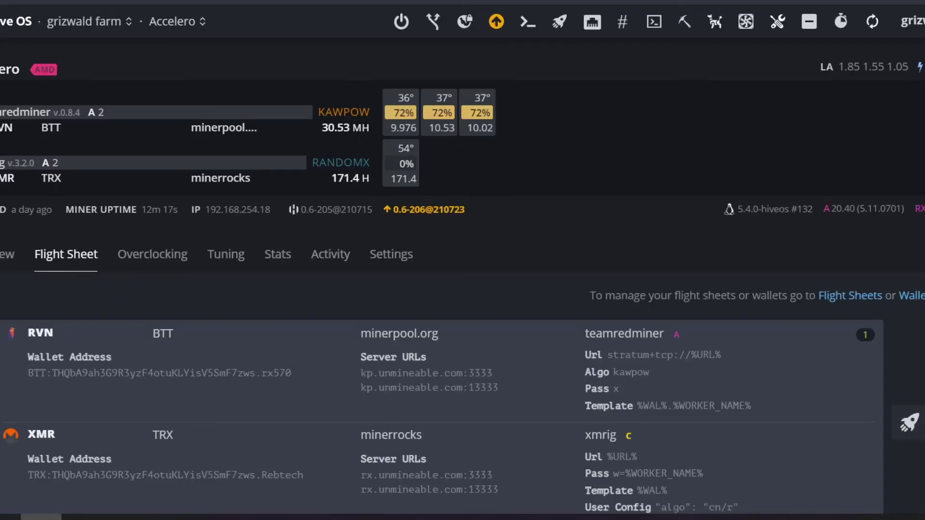
pyautogui.click(909, 417)
pyautogui.click(891, 220)
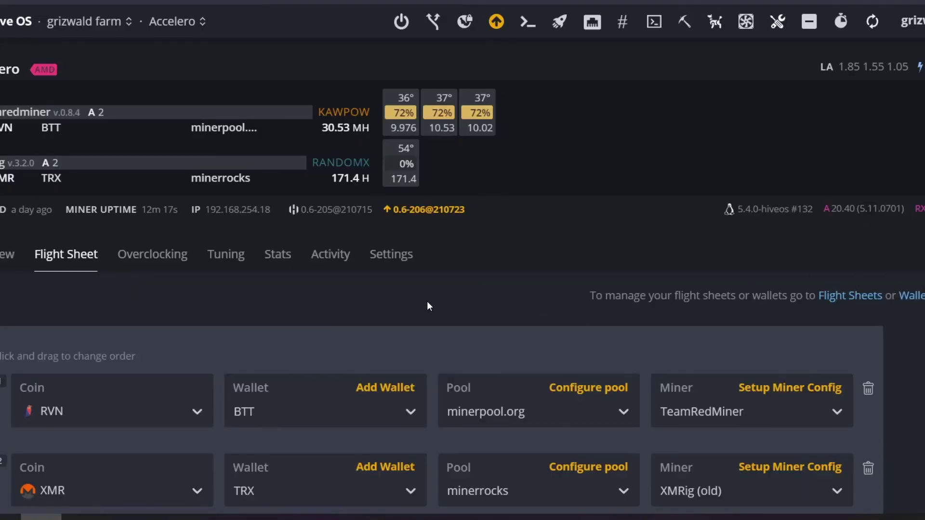
pyautogui.scroll(-2, 429, 306)
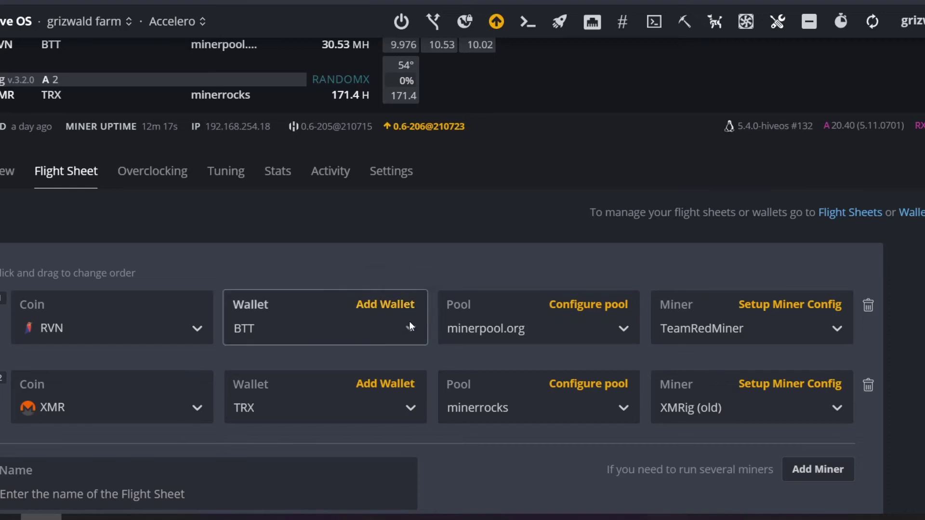
pyautogui.click(411, 327)
pyautogui.click(410, 331)
pyautogui.scroll(2, 345, 301)
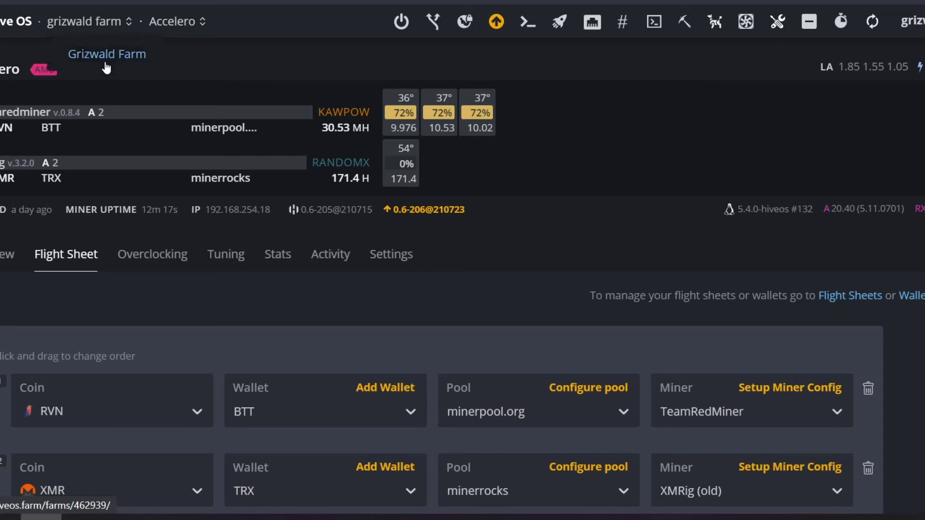
# Step: Go to the farm's wallet list in Hive OS and open the XMR wallet named TRX for editing
pyautogui.click(107, 24)
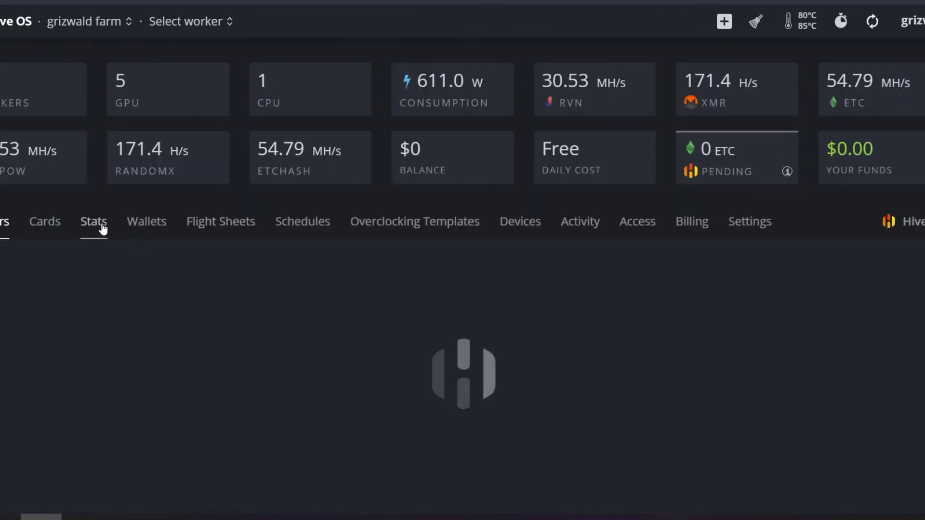
pyautogui.click(141, 230)
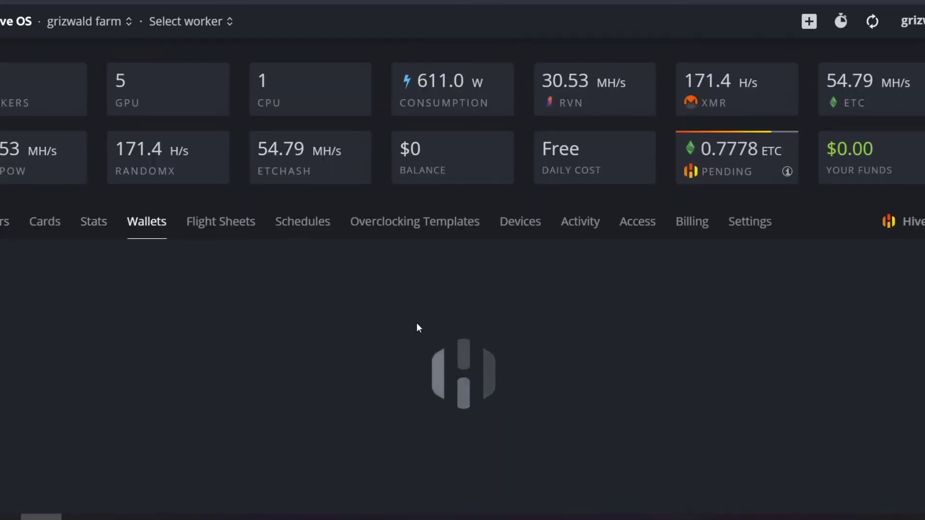
pyautogui.scroll(-3, 418, 328)
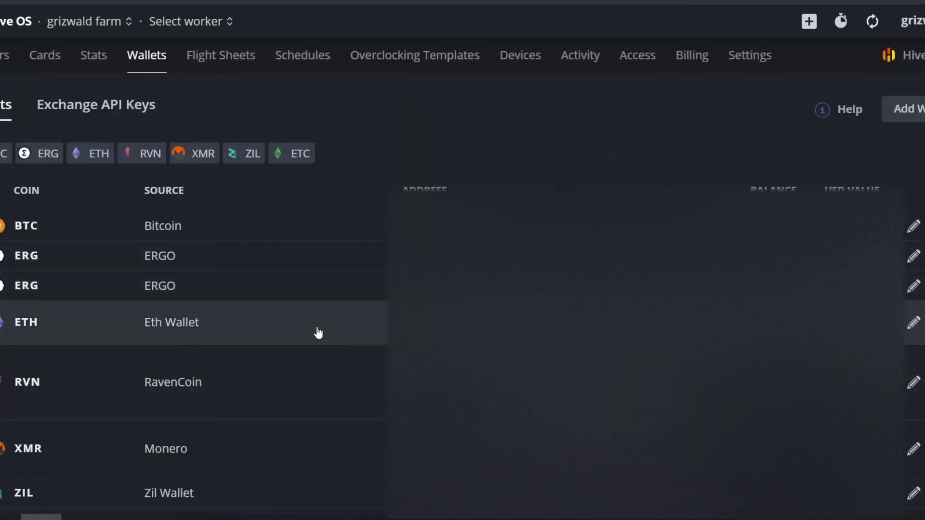
pyautogui.scroll(-3, 323, 380)
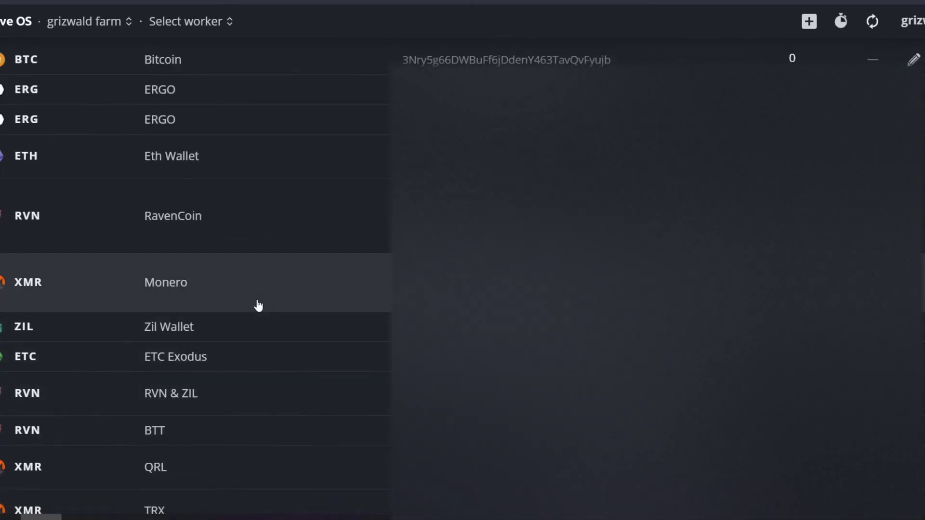
pyautogui.scroll(-2, 289, 338)
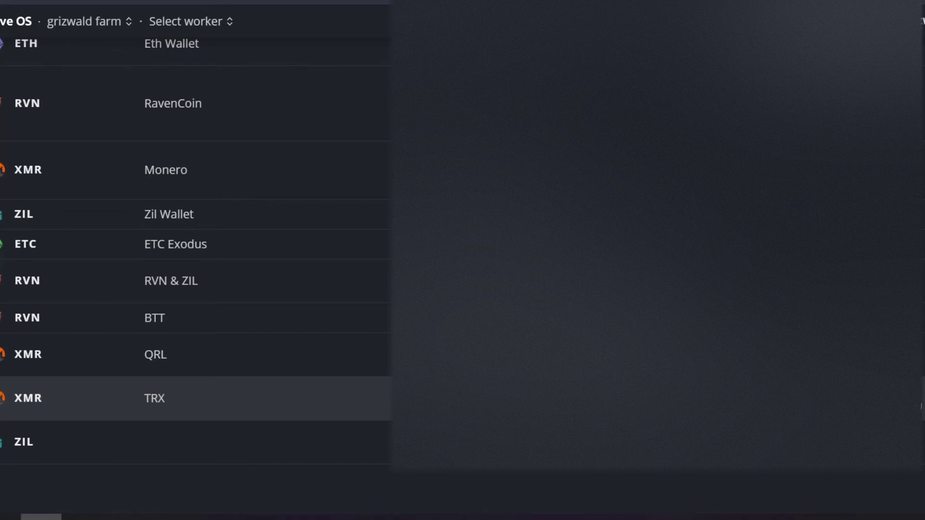
pyautogui.click(919, 399)
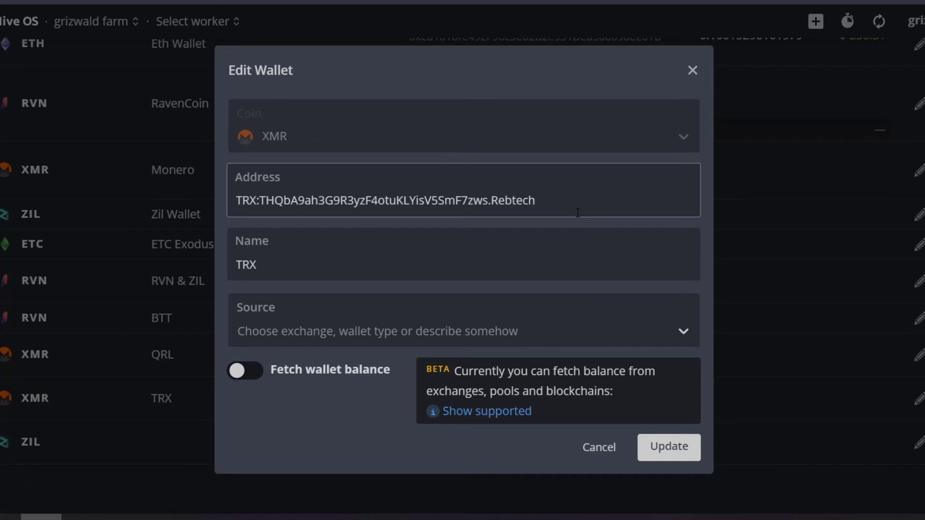
pyautogui.click(528, 249)
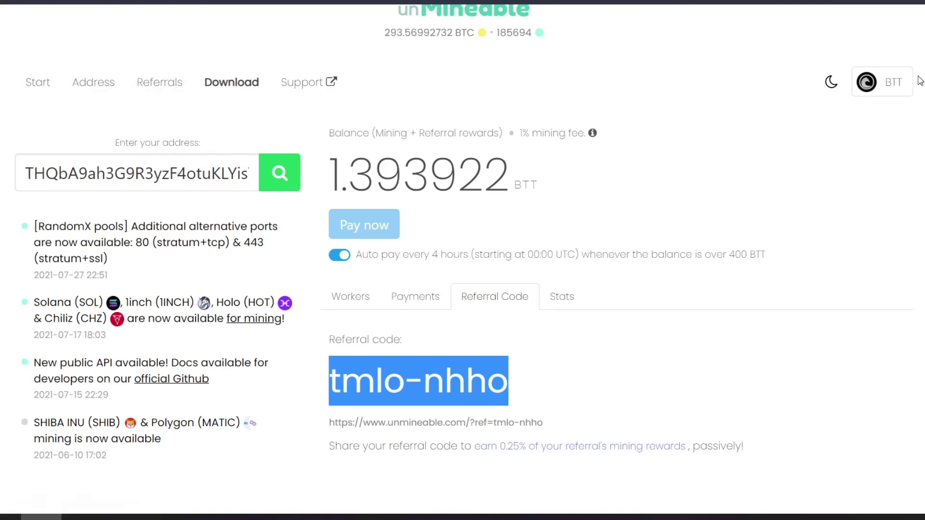
# Step: Return to unMineable's BTT coin page and examine how a referral code is added after the worker name
pyautogui.click(881, 82)
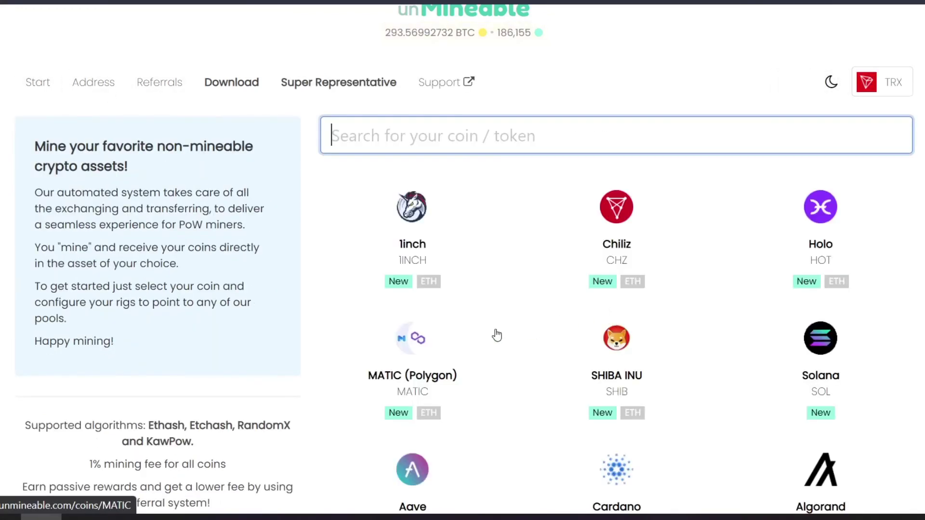
pyautogui.scroll(-8, 681, 324)
pyautogui.scroll(-5, 681, 324)
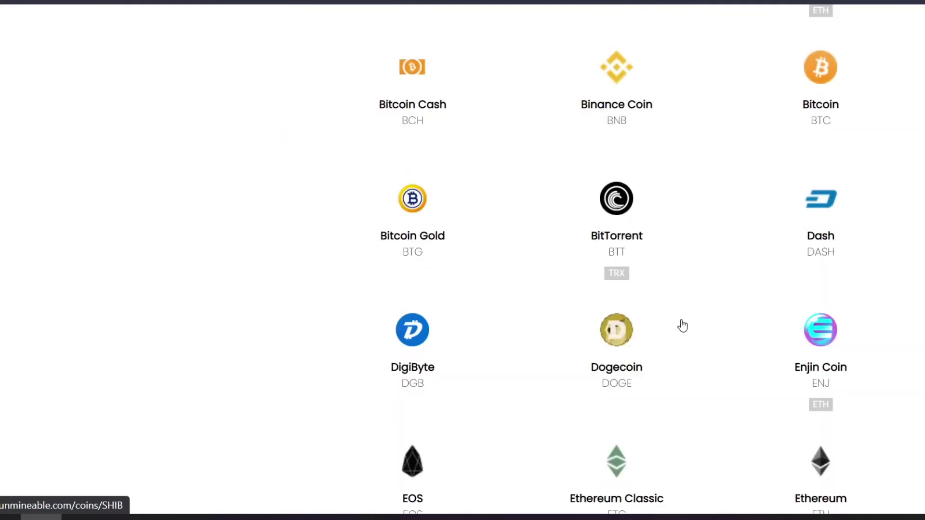
pyautogui.click(616, 227)
pyautogui.scroll(-6, 513, 323)
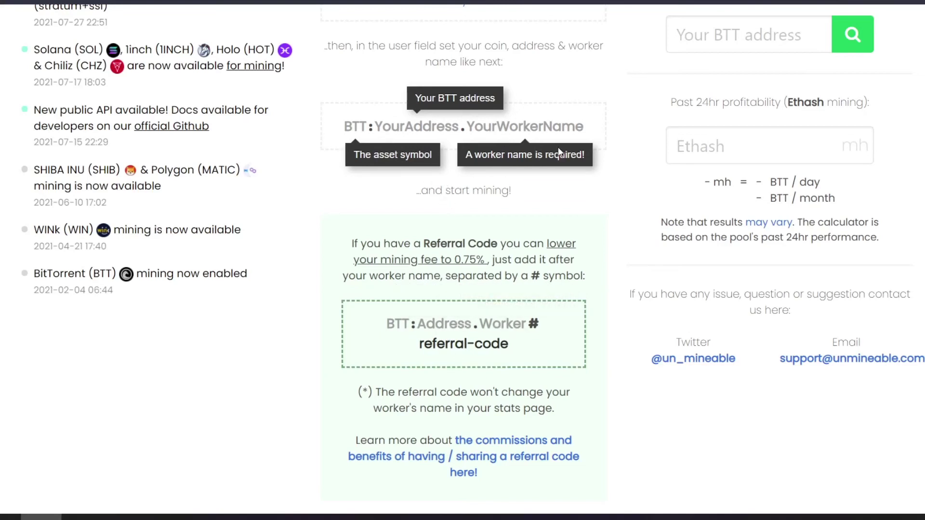
pyautogui.moveTo(532, 325); pyautogui.dragTo(547, 327)
pyautogui.click(548, 329)
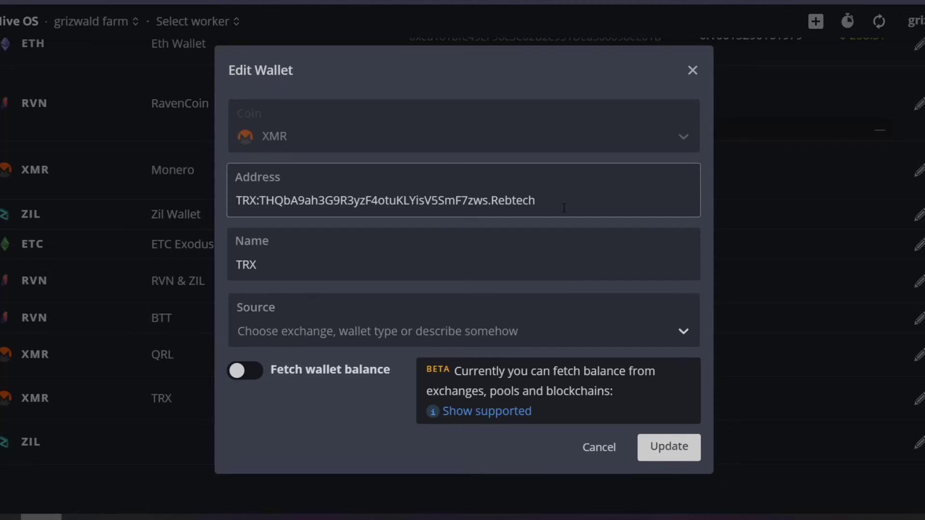
# Step: Append # and the copied BTT referral code to the TRX wallet's address in Hive OS and save the wallet
pyautogui.write('#')
pyautogui.hotkey('ctrl', 'v')
pyautogui.click(676, 453)
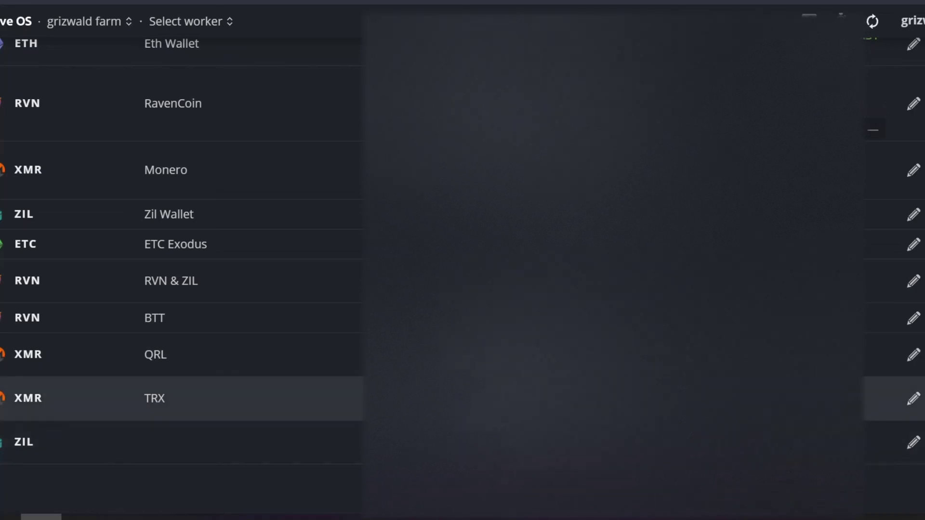
# Step: Open the RVN wallet named BTT for editing and add # to the end of its address
pyautogui.scroll(5, 463, 261)
pyautogui.scroll(-5, 462, 289)
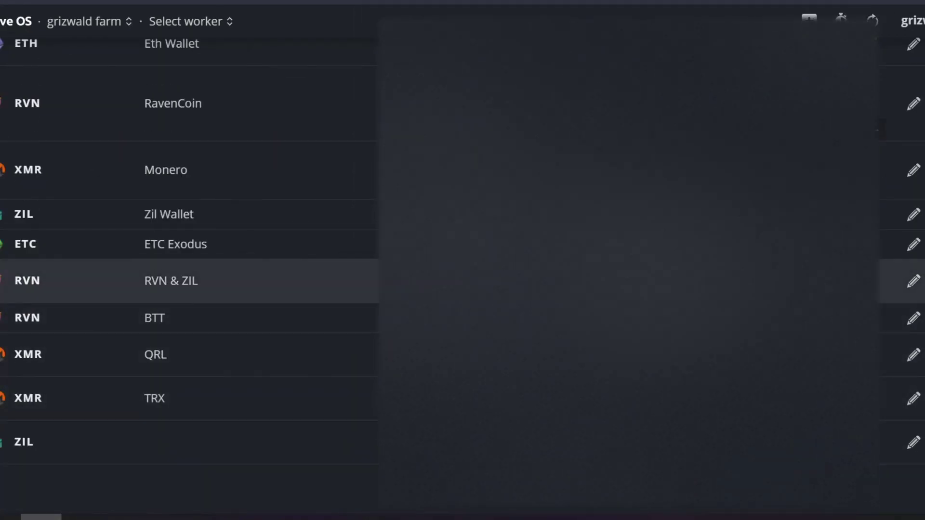
pyautogui.click(912, 324)
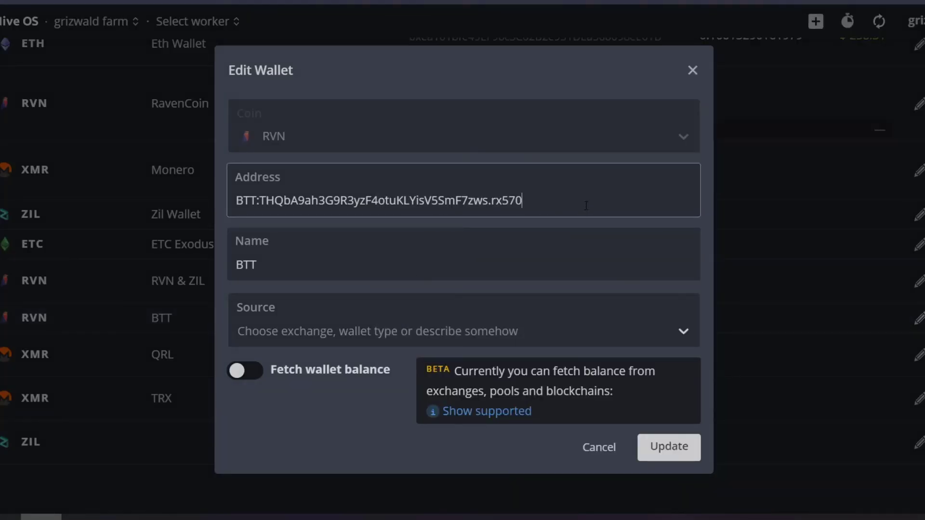
pyautogui.write('#')
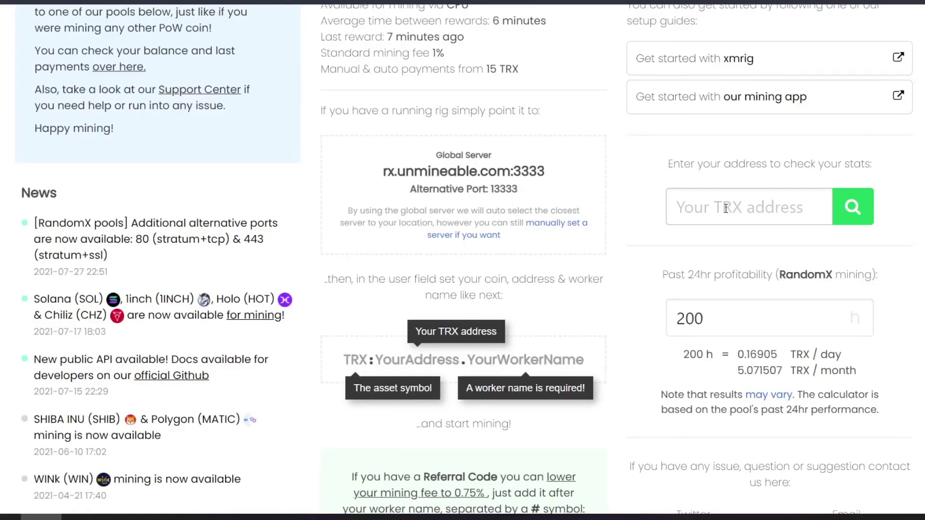
# Step: Copy the wallet address from the text file and look up its mining stats on unMineable's TRX page
pyautogui.click(727, 208)
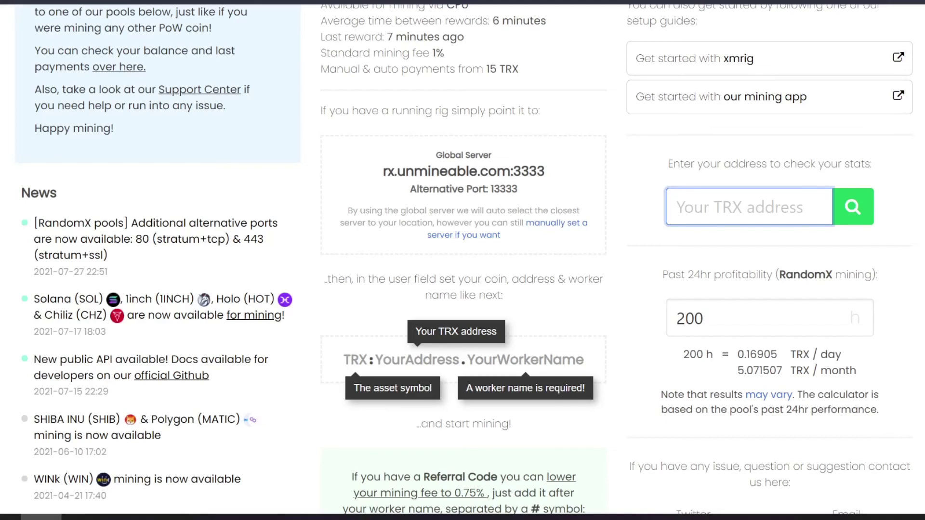
pyautogui.hotkey('alt', 'Tab')
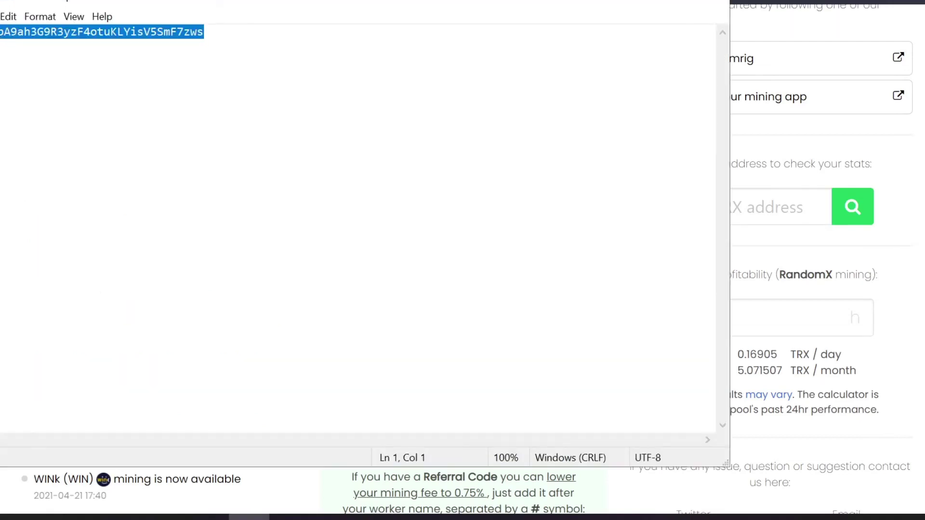
pyautogui.rightClick(105, 34)
pyautogui.click(130, 85)
pyautogui.hotkey('alt', 'Tab')
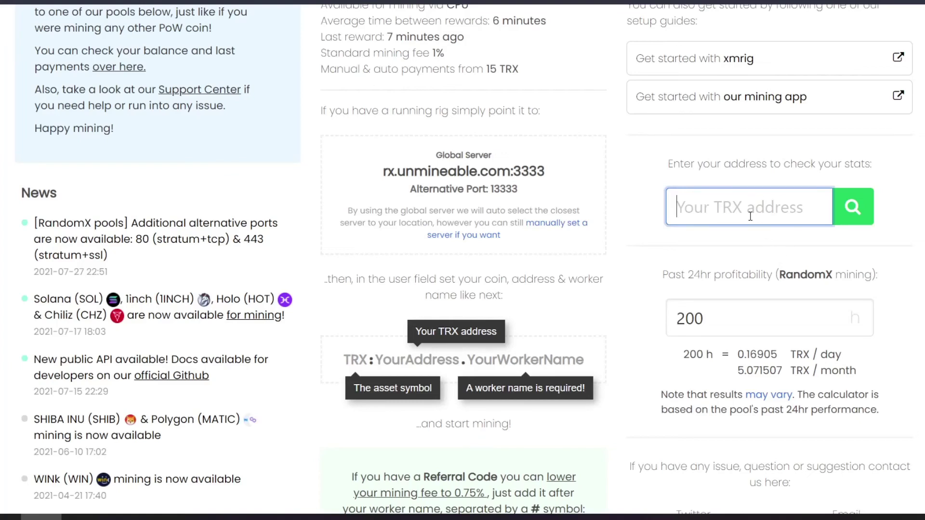
pyautogui.hotkey('ctrl', 'v')
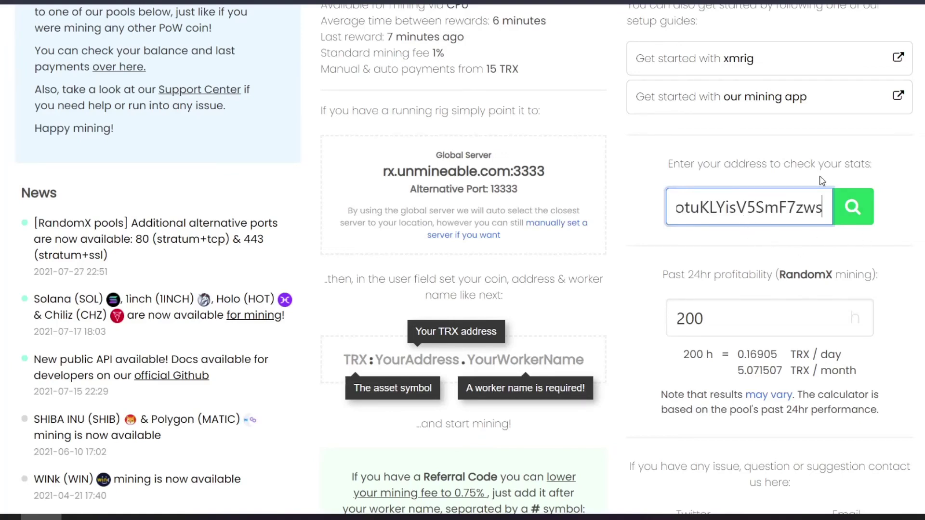
pyautogui.click(852, 209)
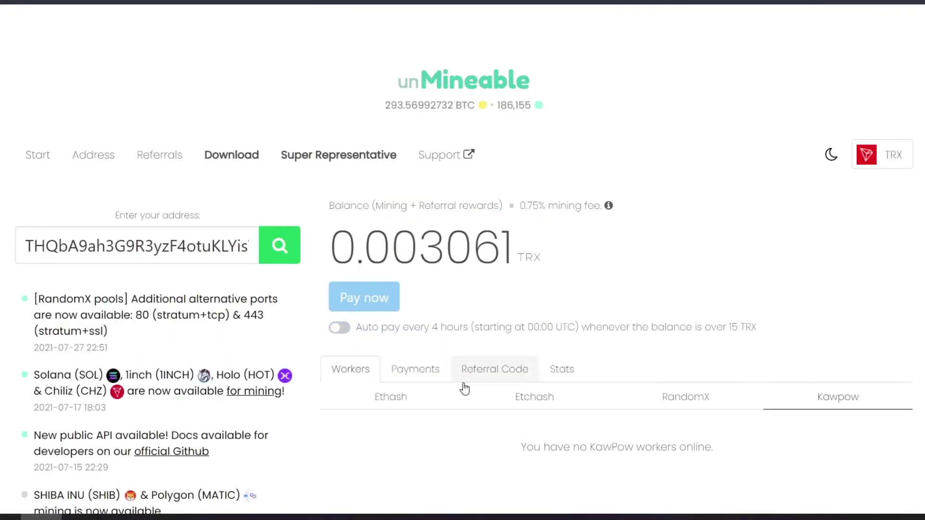
# Step: Show the TRX address's RandomX workers and check the Rebtech worker's hashrate
pyautogui.scroll(-2, 465, 386)
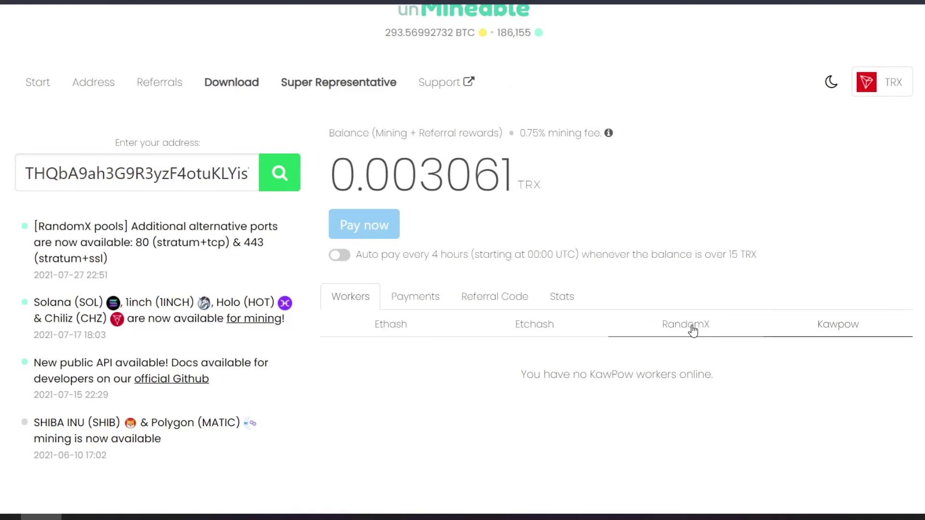
pyautogui.scroll(-1, 699, 337)
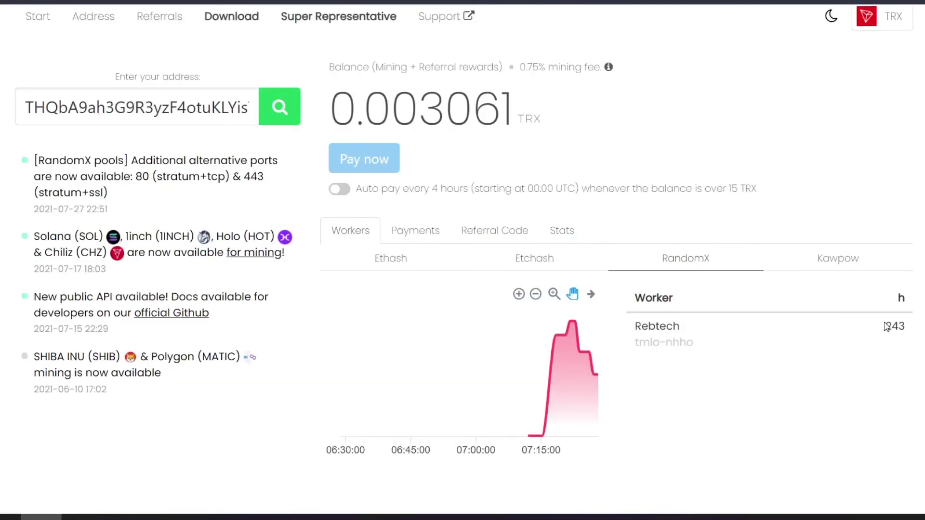
pyautogui.moveTo(887, 327); pyautogui.dragTo(911, 328)
# Step: Show the TRX account's referral code and copy it
pyautogui.click(487, 230)
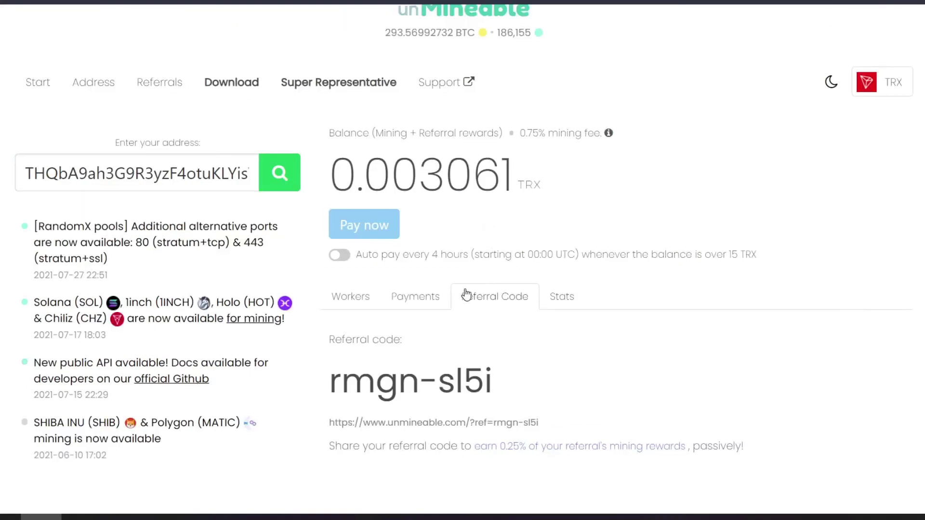
pyautogui.moveTo(320, 385)
pyautogui.mouseDown()
pyautogui.moveTo(464, 384)
pyautogui.moveTo(334, 381)
pyautogui.mouseUp()
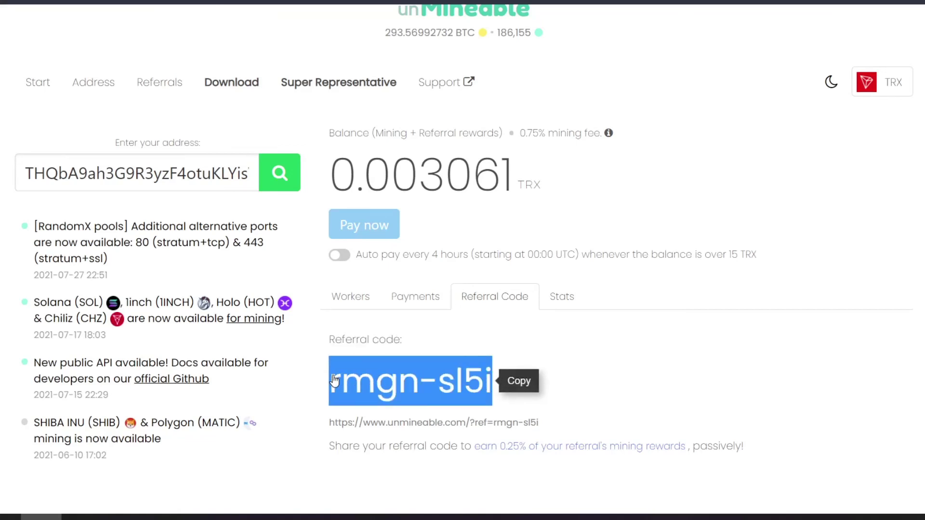
pyautogui.click(334, 380)
pyautogui.rightClick(357, 377)
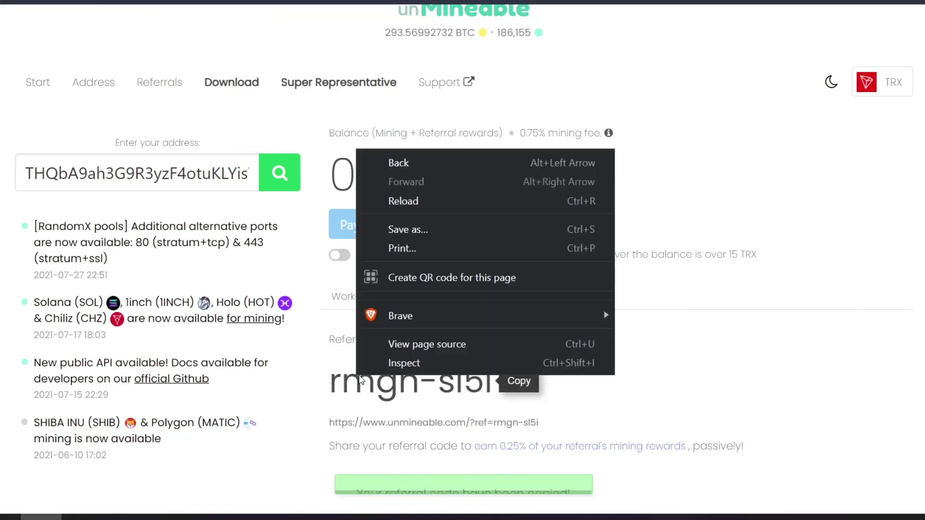
pyautogui.click(444, 490)
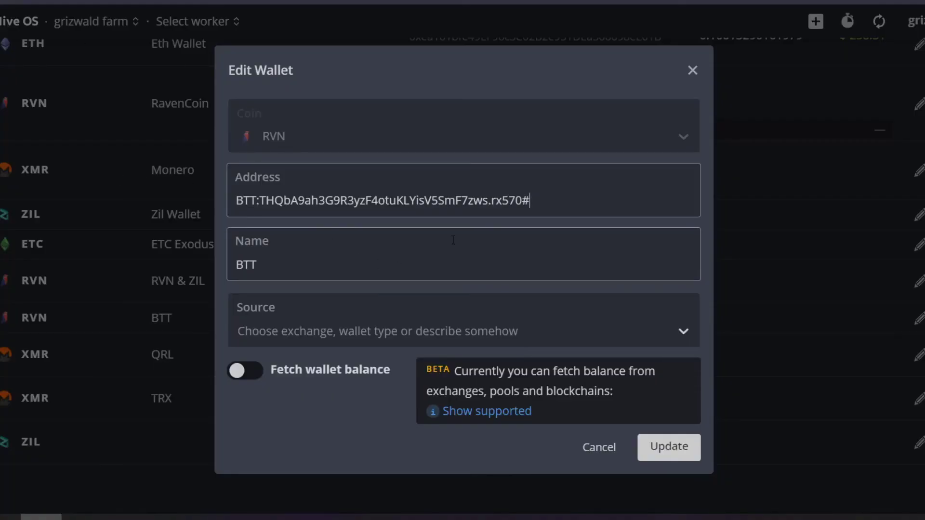
# Step: Paste the TRX referral code after the # in the BTT wallet's address in Hive OS and save the wallet
pyautogui.click(553, 201)
pyautogui.hotkey('ctrl', 'v')
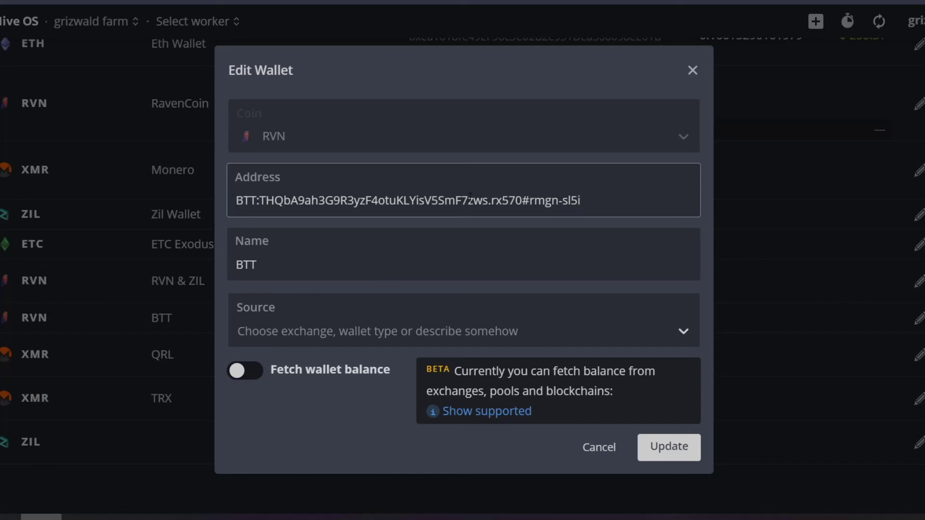
pyautogui.click(657, 445)
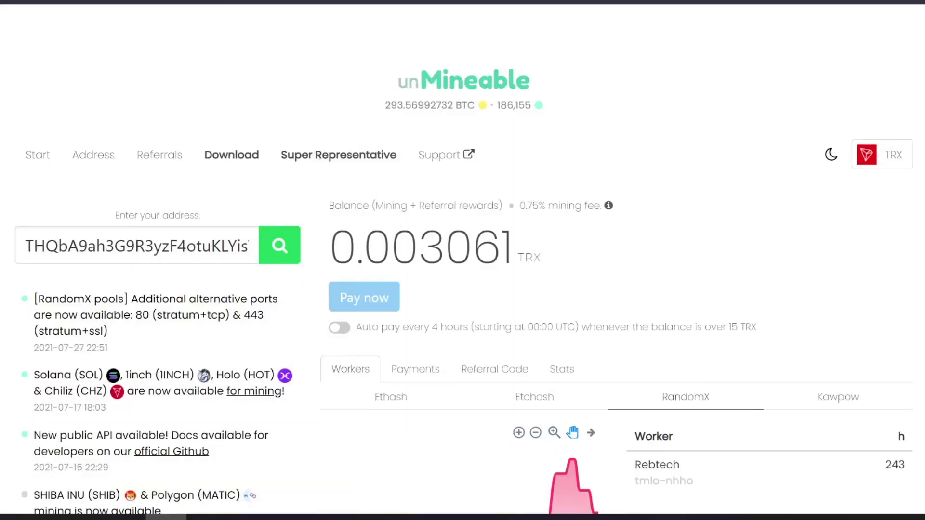
# Step: Check the mining fee on unMineable's TRX and BTT stats pages
pyautogui.moveTo(524, 203); pyautogui.dragTo(601, 207)
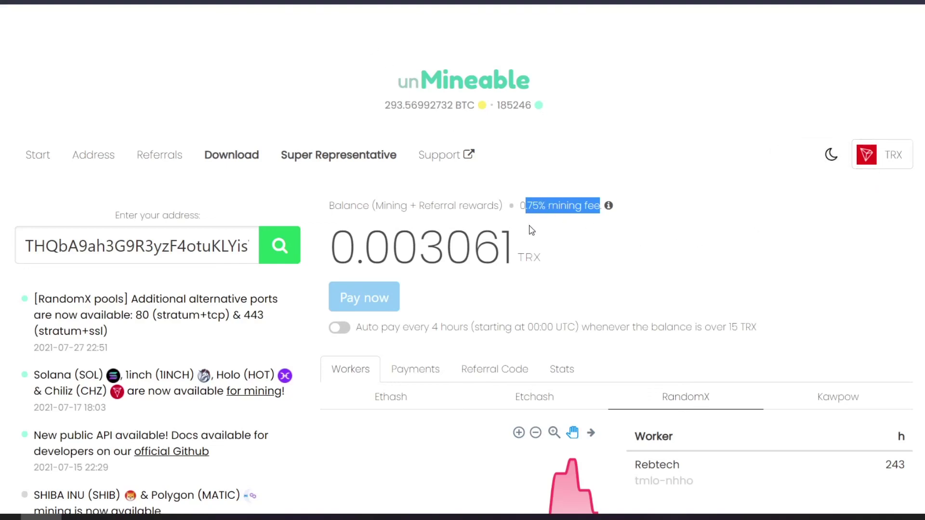
pyautogui.scroll(-2, 571, 260)
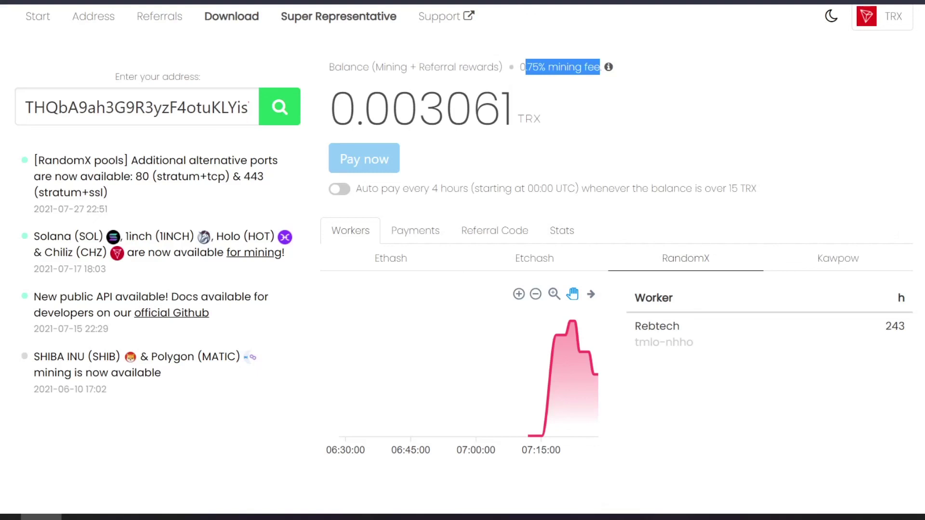
pyautogui.scroll(2, 468, 242)
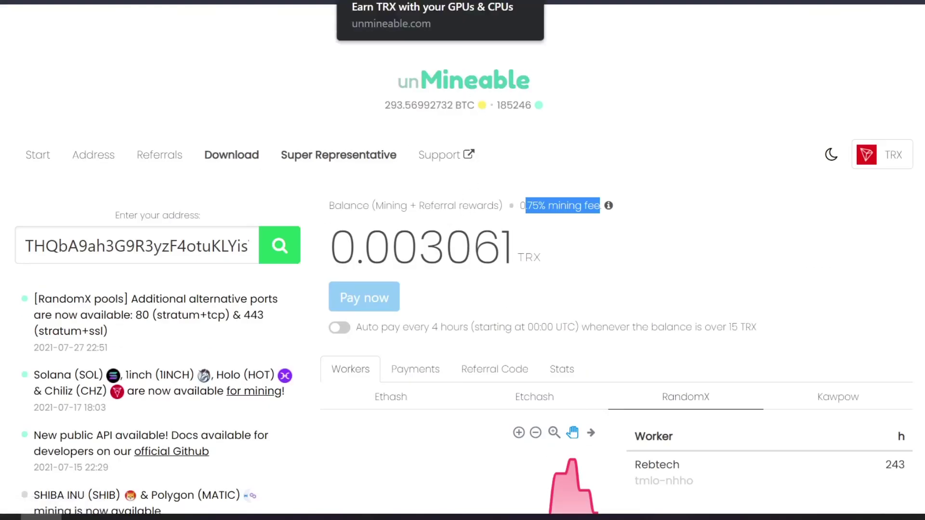
pyautogui.click(193, 1)
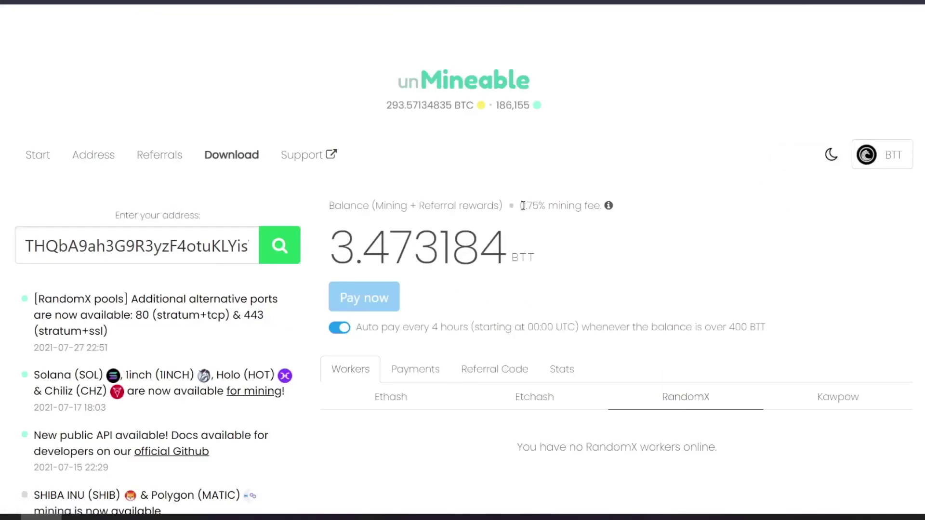
pyautogui.moveTo(520, 205); pyautogui.dragTo(579, 205)
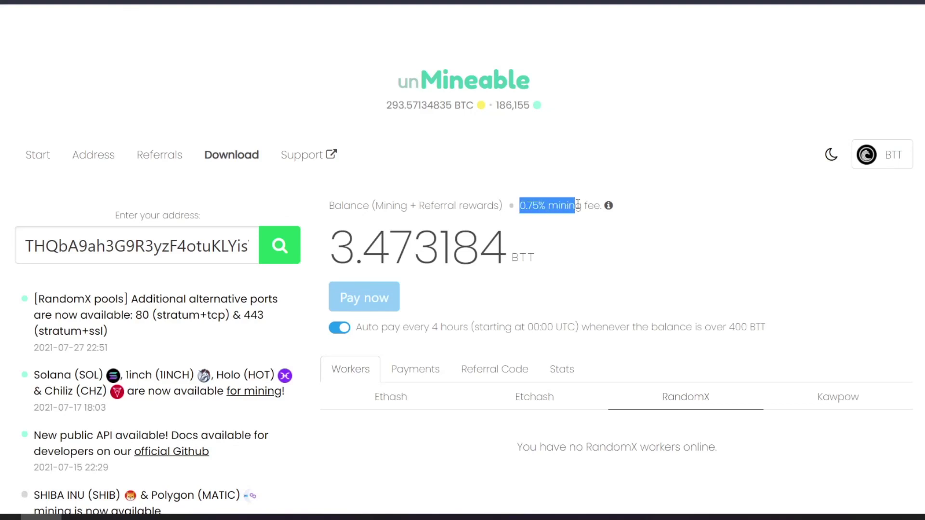
pyautogui.click(569, 235)
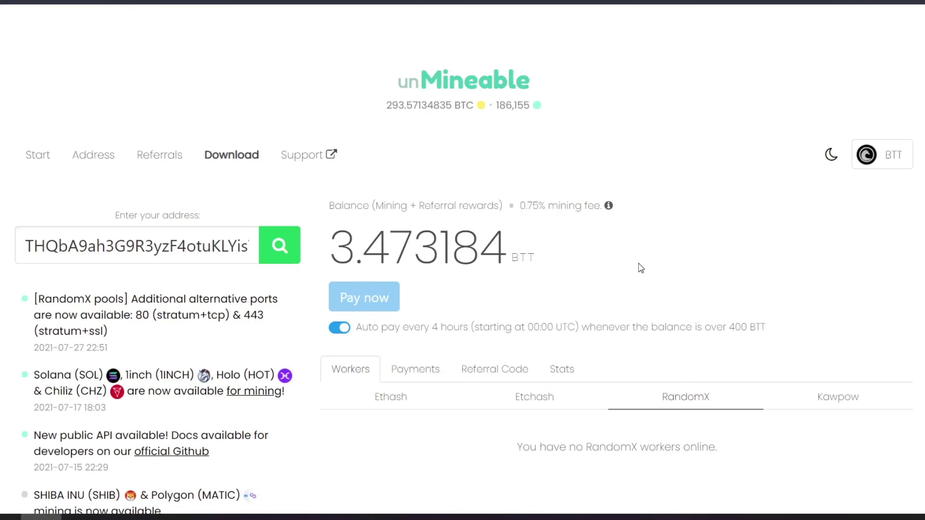